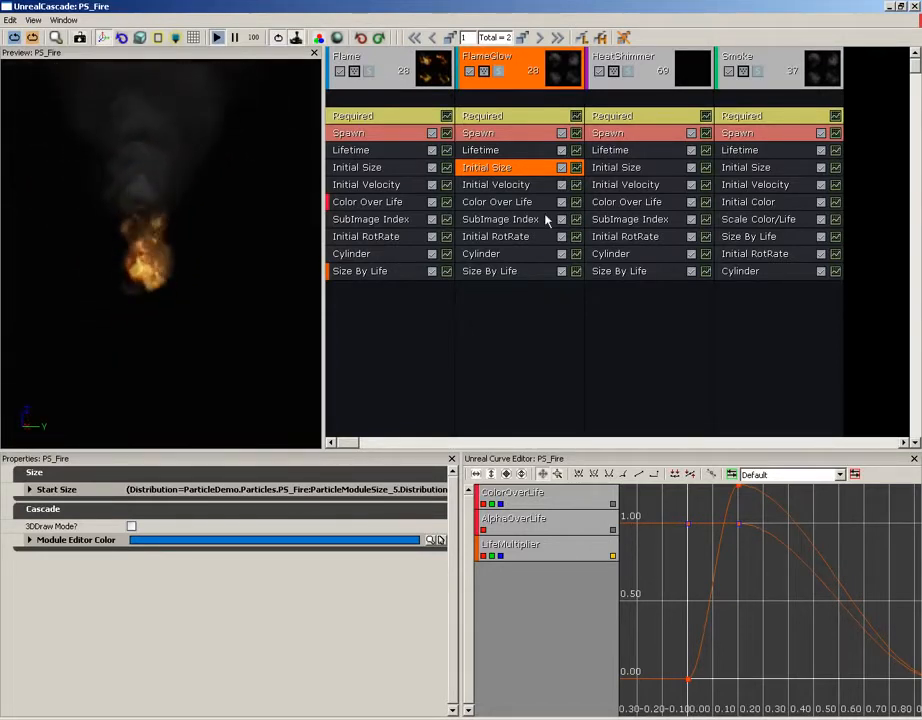
- Inspect the properties of the Flame emitter and its SubImage Index, Color Over Life and Initial Velocity modules
{"action": "left_click", "coordinate": [385, 90]}
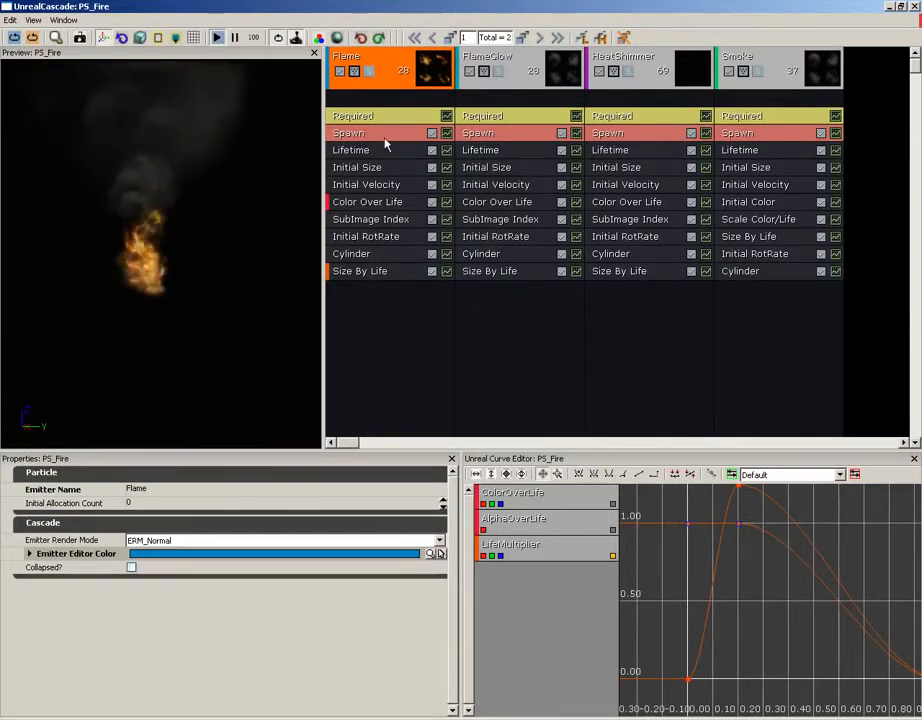
{"action": "left_click", "coordinate": [389, 185]}
{"action": "left_click", "coordinate": [389, 220]}
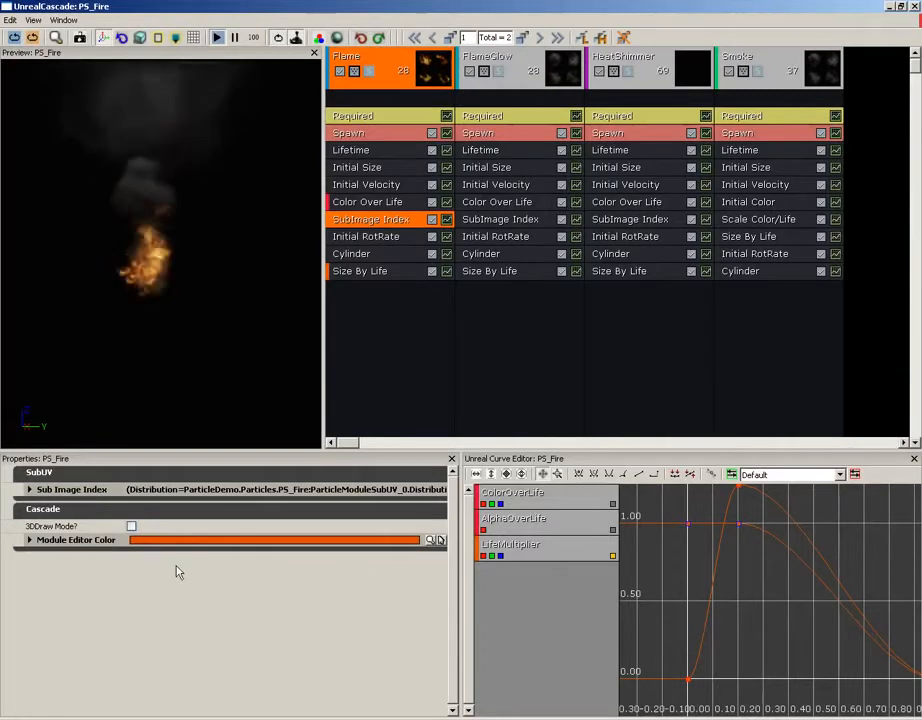
{"action": "left_click", "coordinate": [378, 204]}
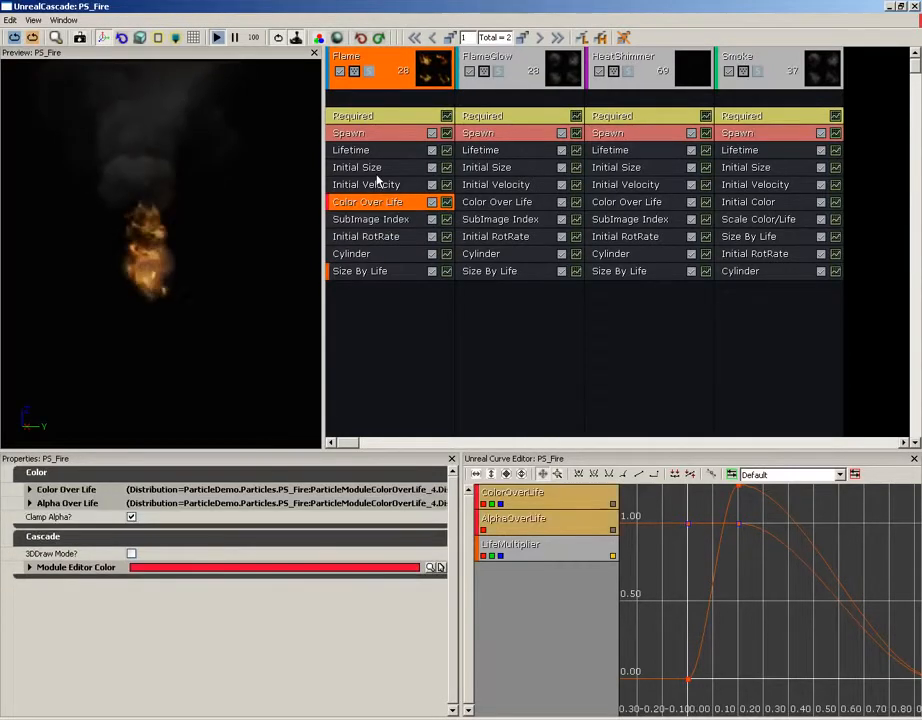
{"action": "left_click", "coordinate": [378, 191]}
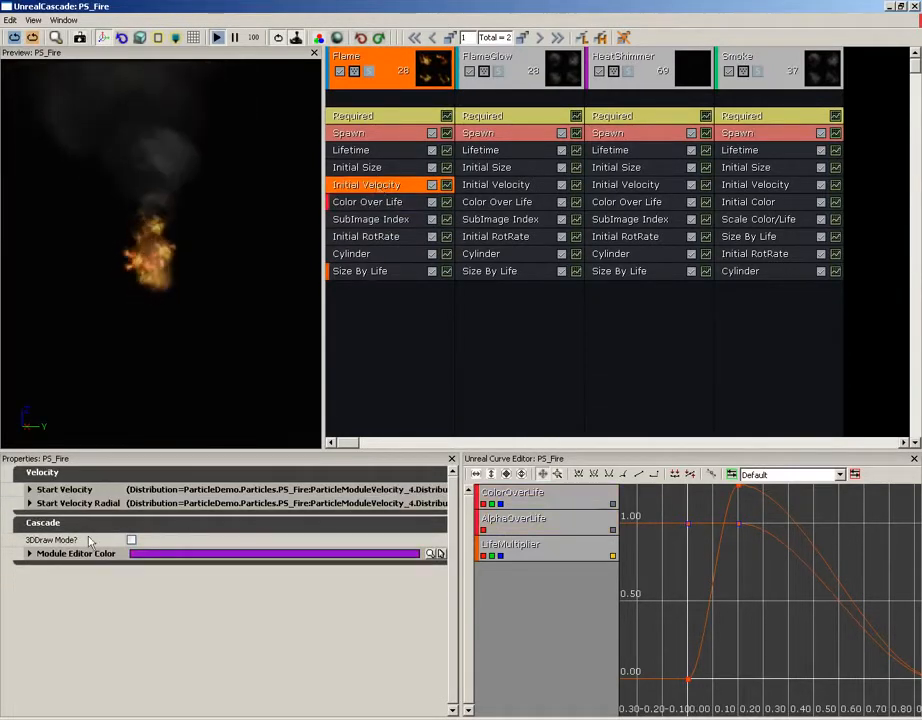
- View the Flame and FlameGlow emitter properties, and clear the selection to show the whole particle system's properties
{"action": "left_click", "coordinate": [378, 92]}
{"action": "left_click", "coordinate": [493, 92]}
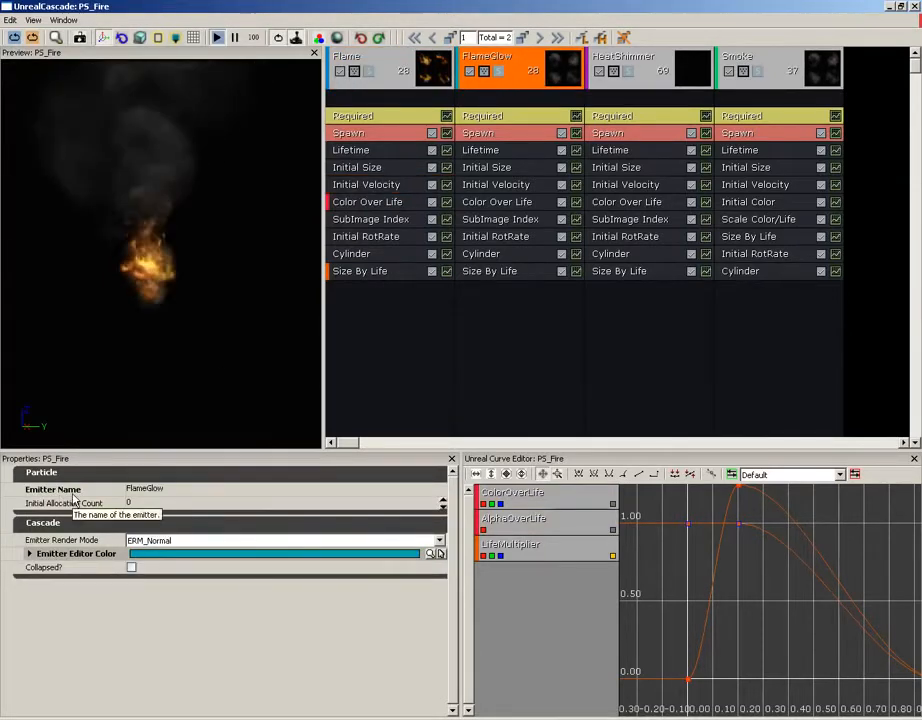
{"action": "left_click", "coordinate": [875, 190]}
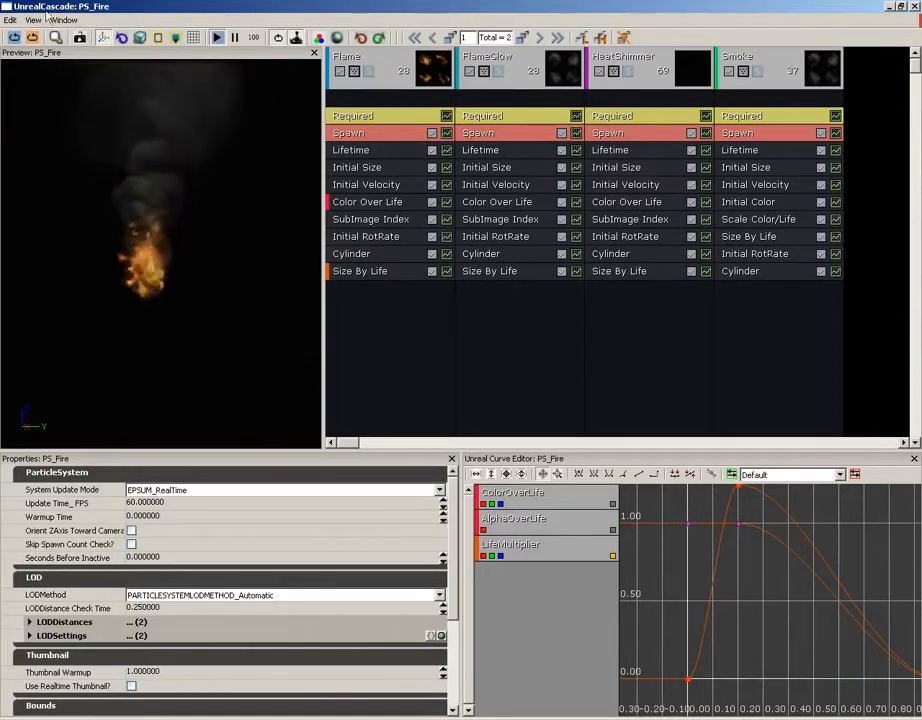
- Set the preview's motion radius to 10
{"action": "left_click", "coordinate": [9, 20]}
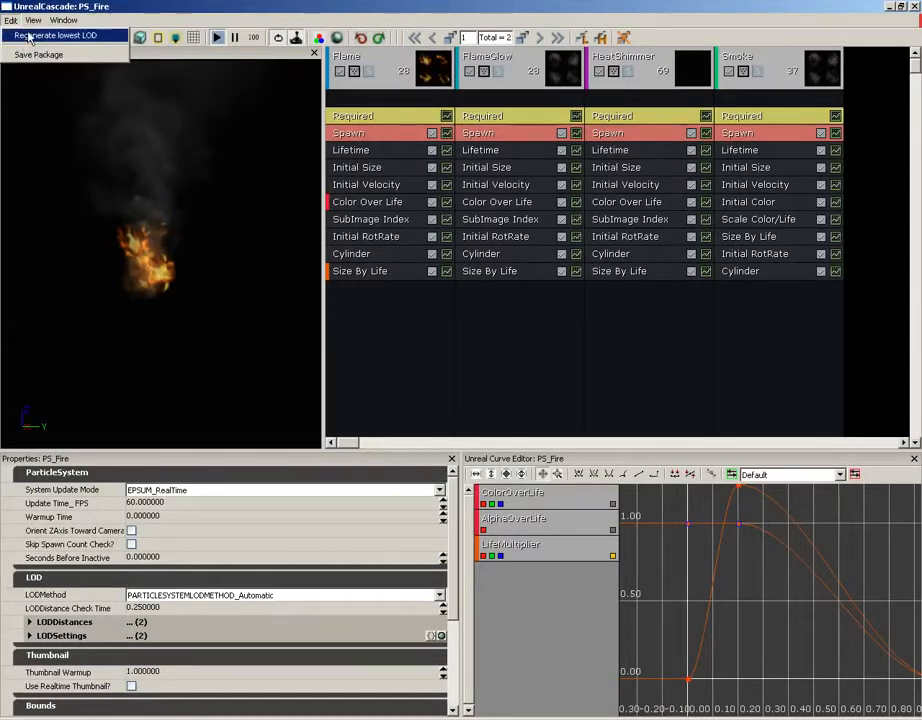
{"action": "mouse_move", "coordinate": [34, 22]}
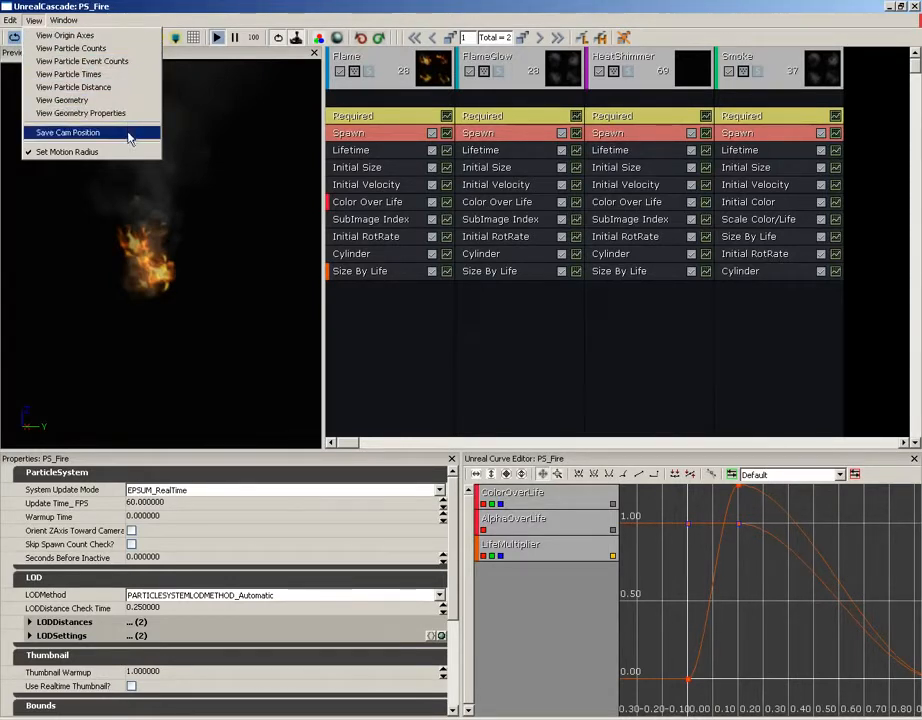
{"action": "left_click", "coordinate": [84, 152]}
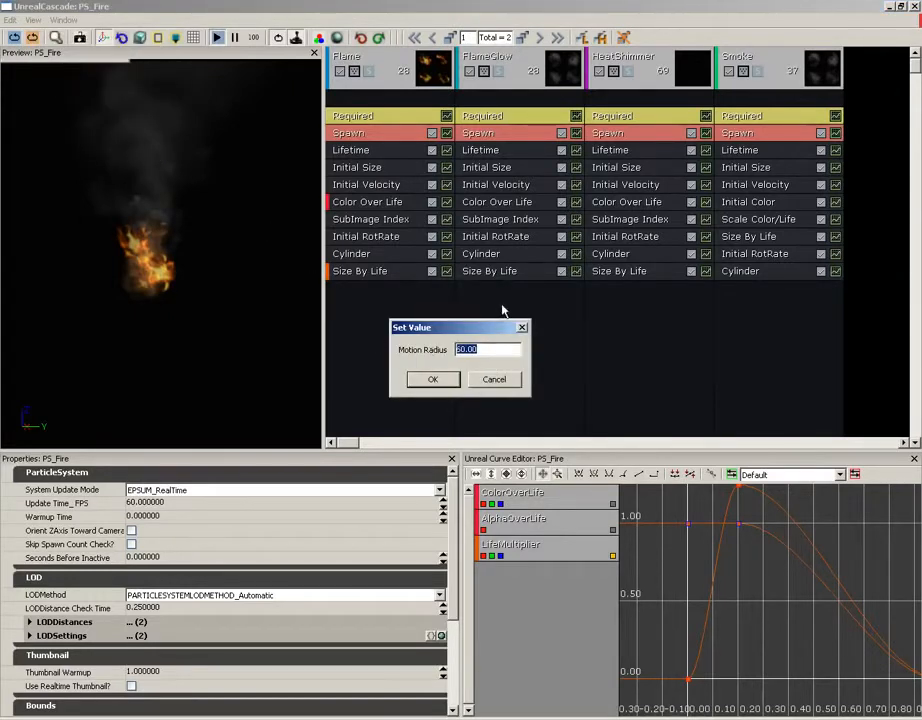
{"action": "type", "text": "10"}
{"action": "key", "text": "Return"}
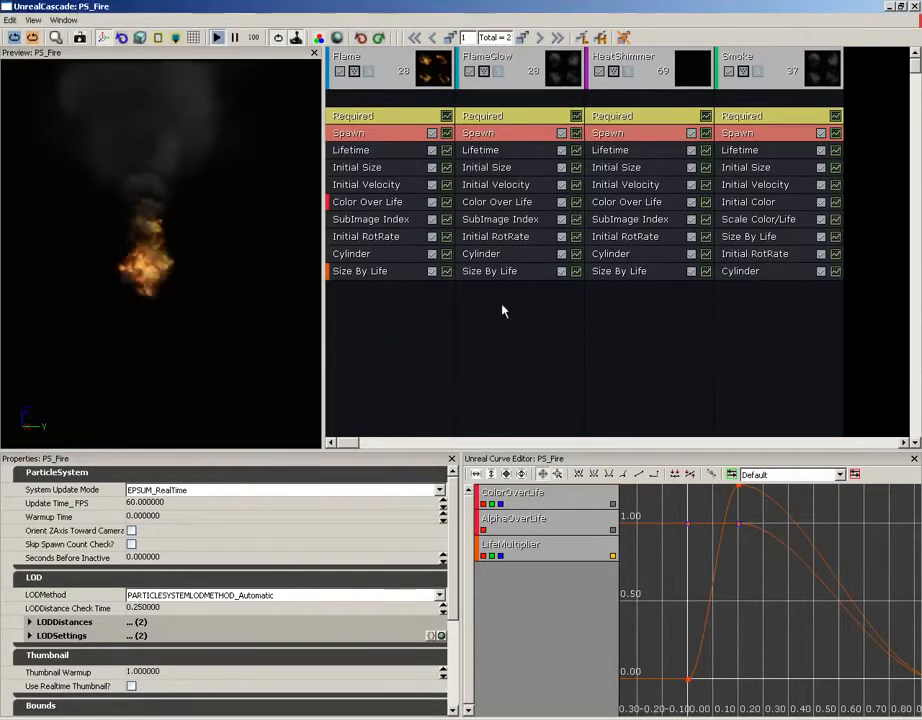
{"action": "left_click", "coordinate": [33, 20]}
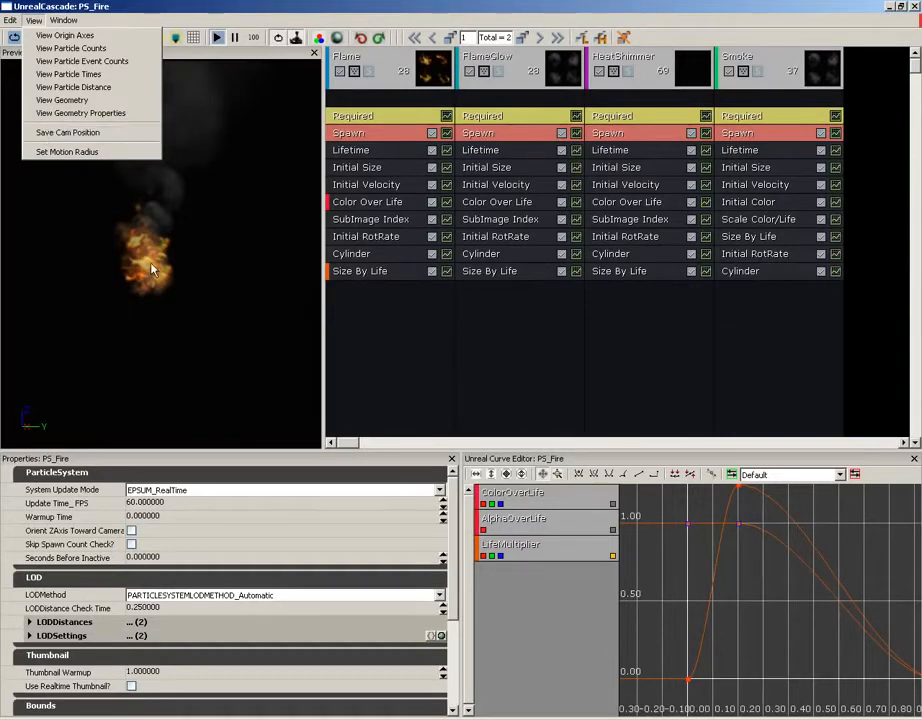
{"action": "left_click", "coordinate": [100, 16]}
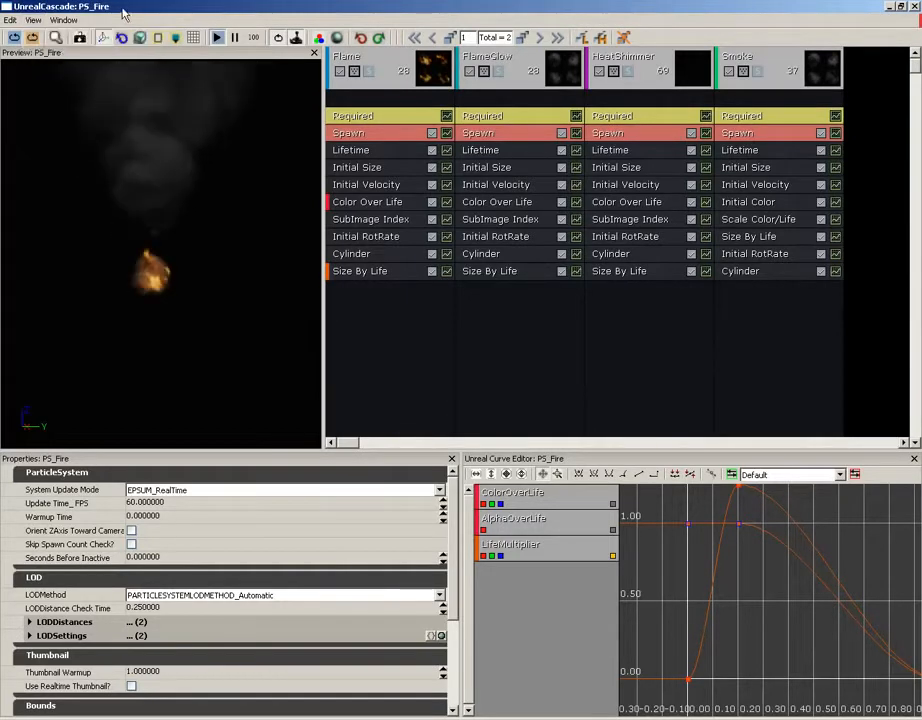
- Hide the Properties and Unreal Curve Editor windows
{"action": "left_click", "coordinate": [66, 21]}
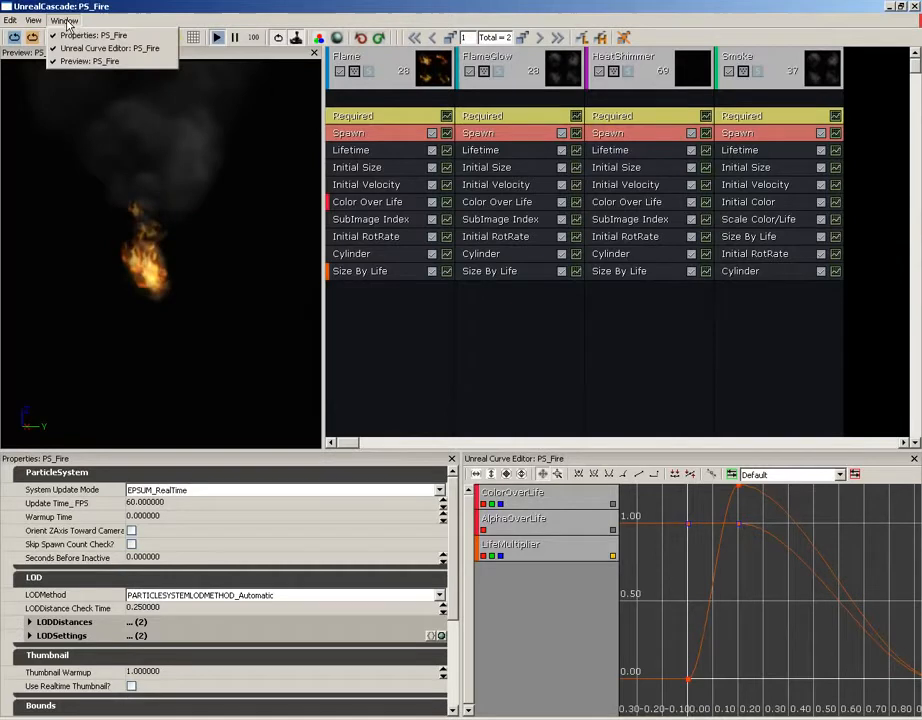
{"action": "left_click", "coordinate": [161, 36]}
{"action": "left_click", "coordinate": [68, 20]}
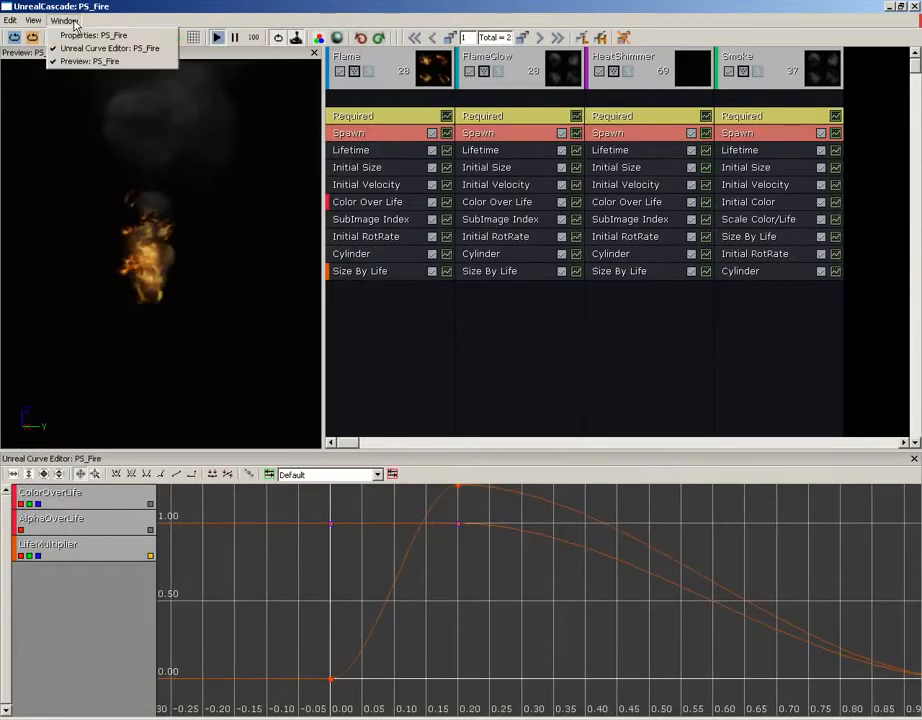
{"action": "left_click", "coordinate": [108, 48]}
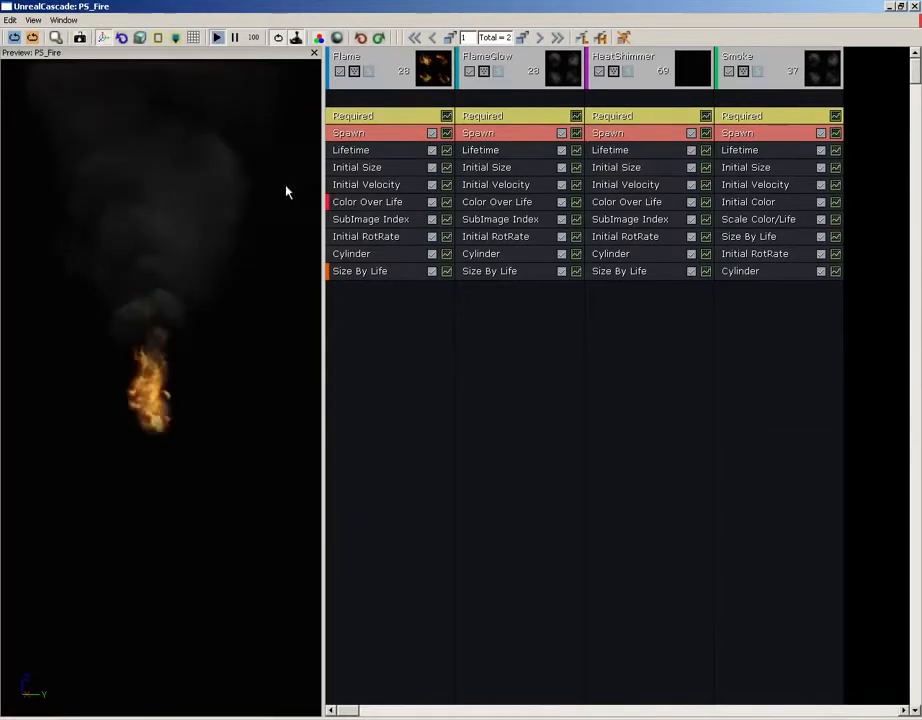
- Bring back the hidden Unreal Curve Editor and Properties windows
{"action": "left_click", "coordinate": [68, 20]}
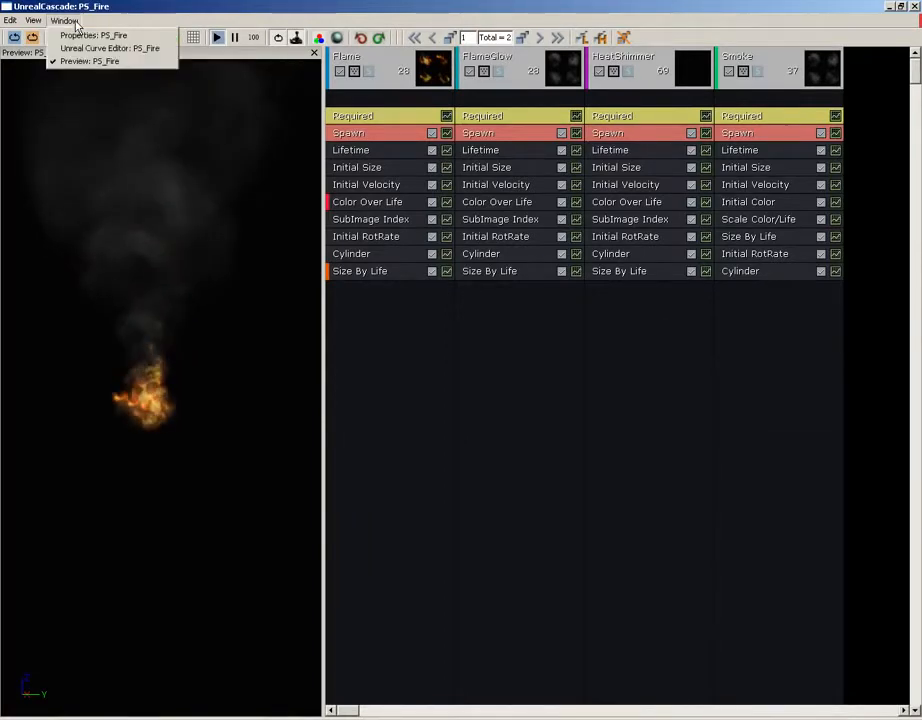
{"action": "left_click", "coordinate": [77, 48]}
{"action": "left_click", "coordinate": [66, 21]}
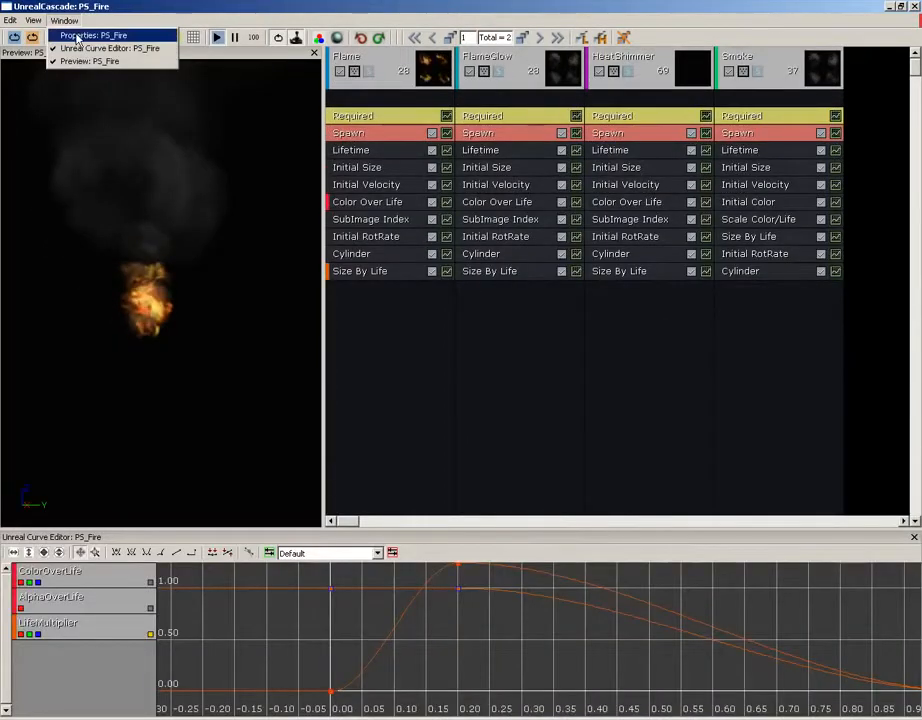
{"action": "left_click", "coordinate": [80, 36]}
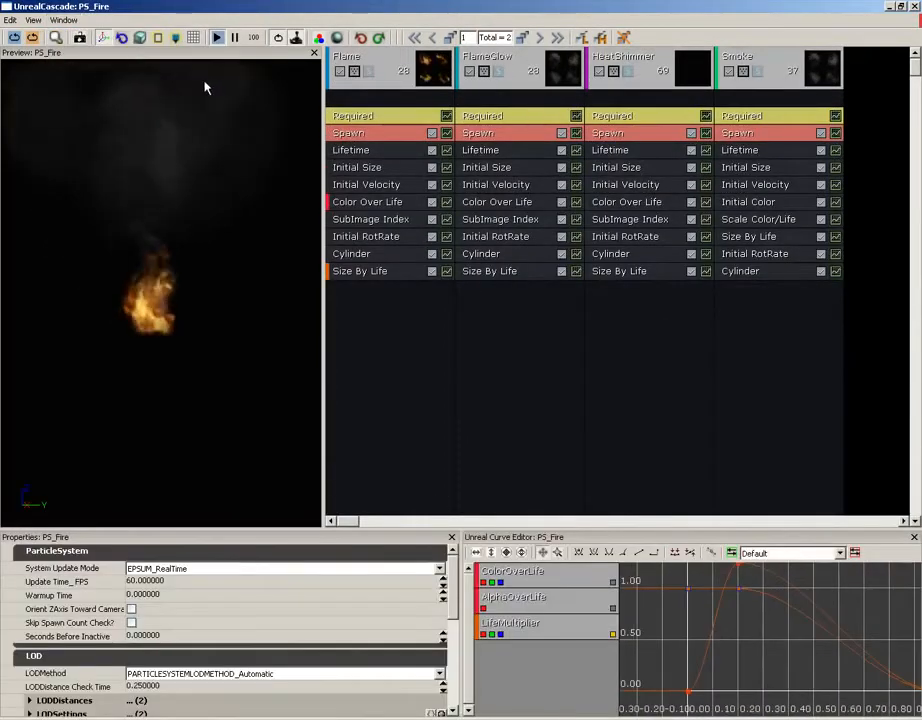
- Restart the fire simulation, and locate the PS_Fire particle system in the Content Browser before returning to Cascade
{"action": "left_click", "coordinate": [14, 38]}
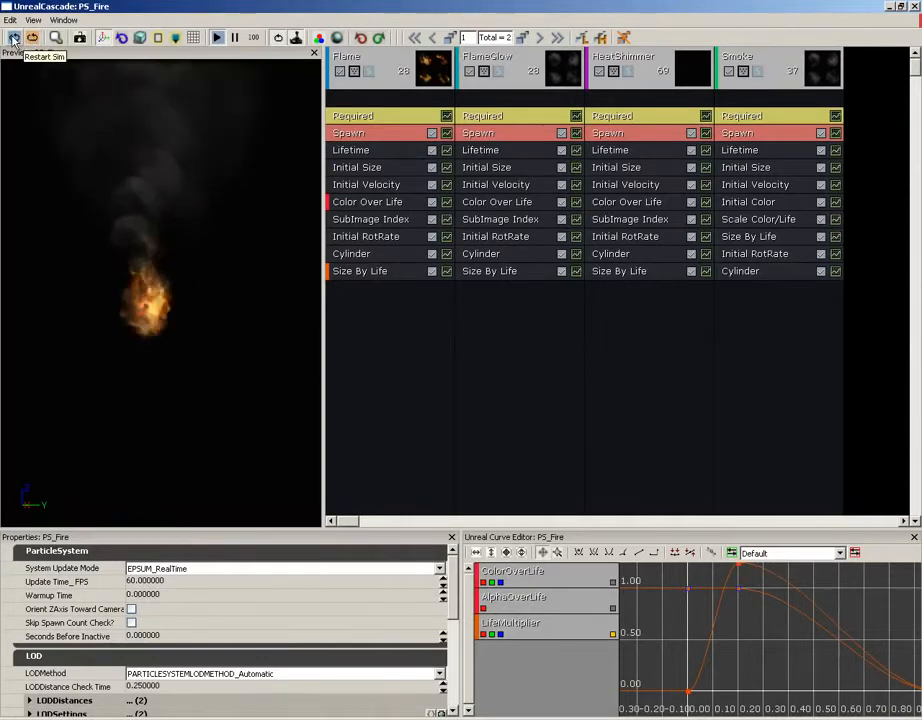
{"action": "left_click", "coordinate": [14, 38]}
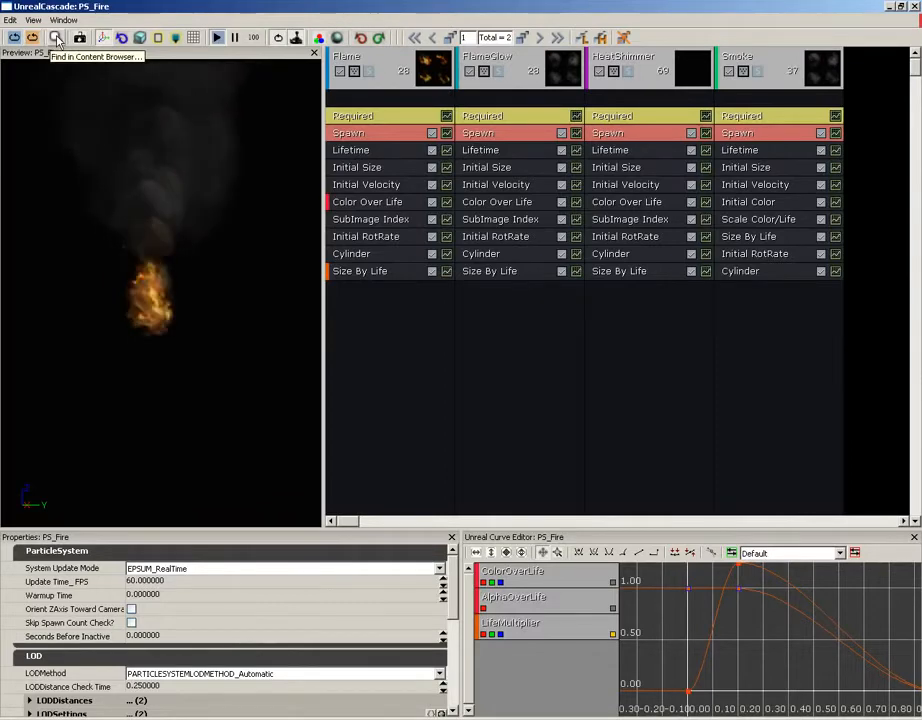
{"action": "left_click", "coordinate": [58, 38]}
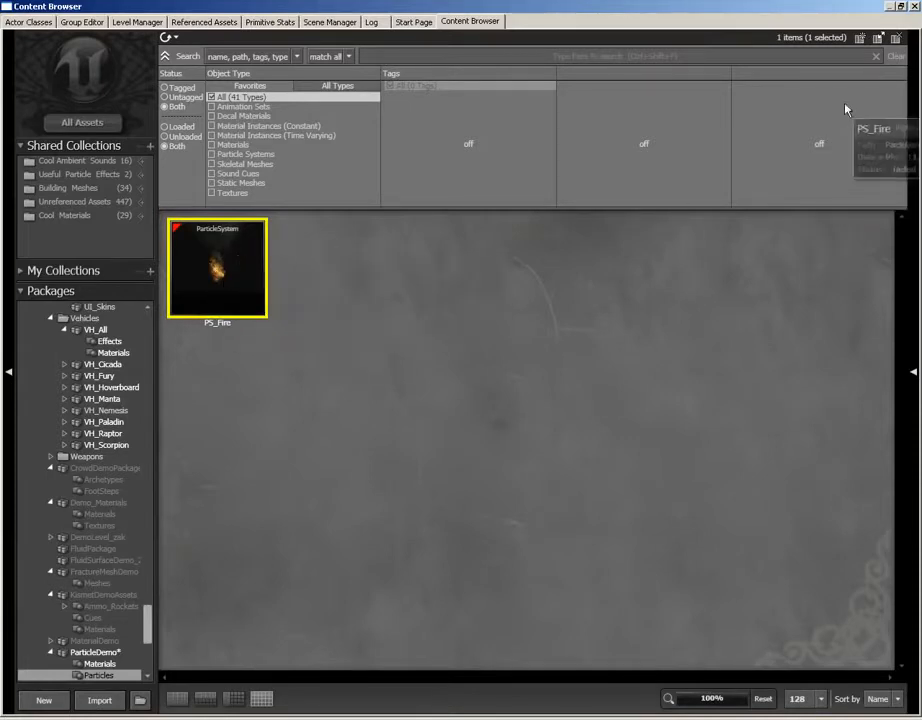
{"action": "left_click", "coordinate": [914, 7]}
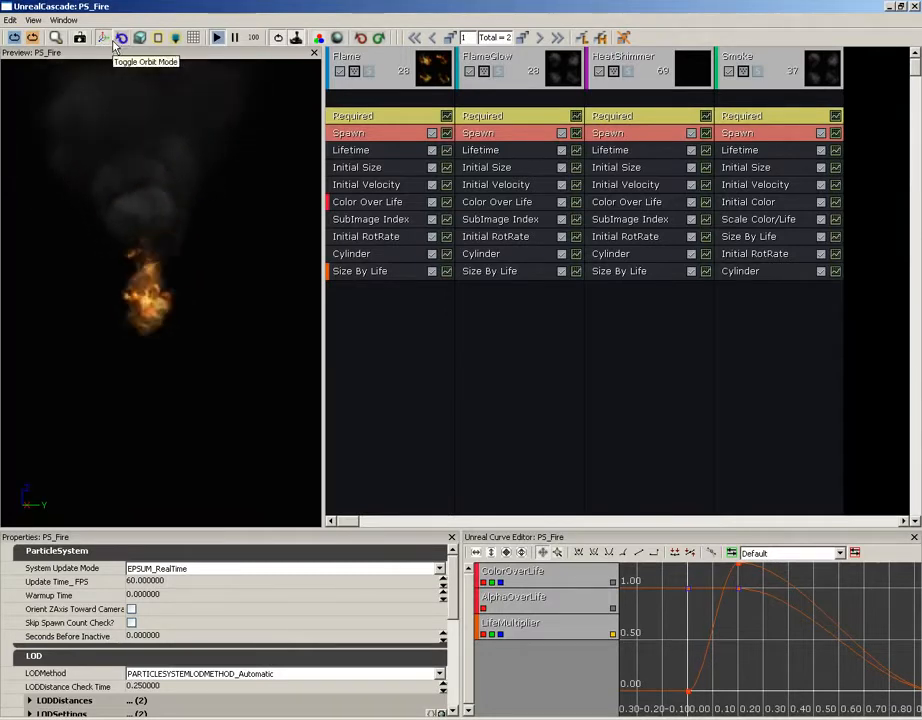
- Toggle the preview camera's orbit mode, and cycle the preview through its view modes back to Lit
{"action": "left_click", "coordinate": [122, 42]}
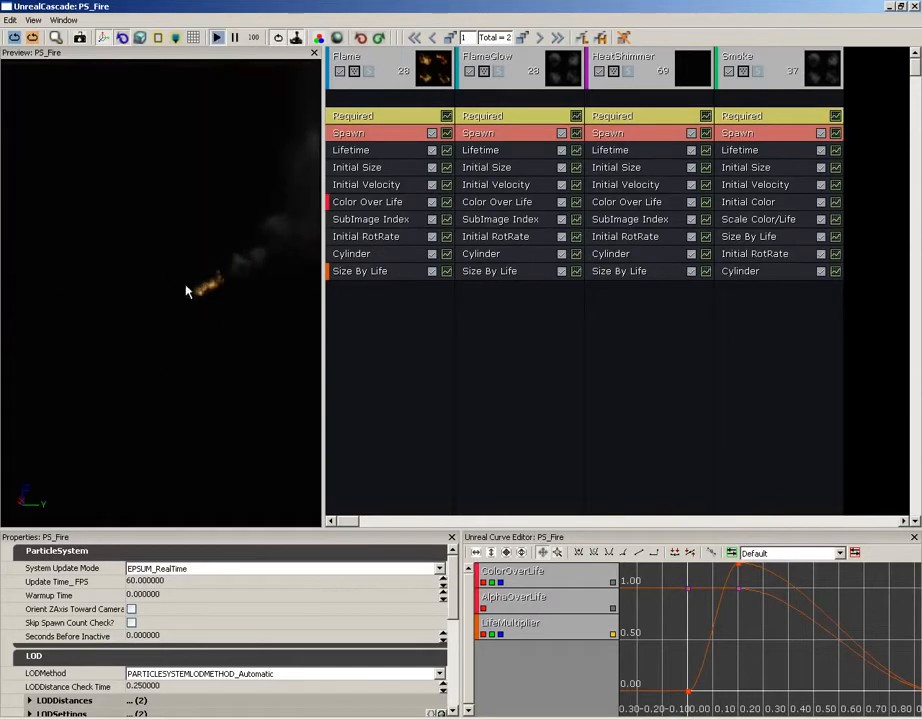
{"action": "left_click", "coordinate": [139, 40]}
{"action": "left_click", "coordinate": [139, 40]}
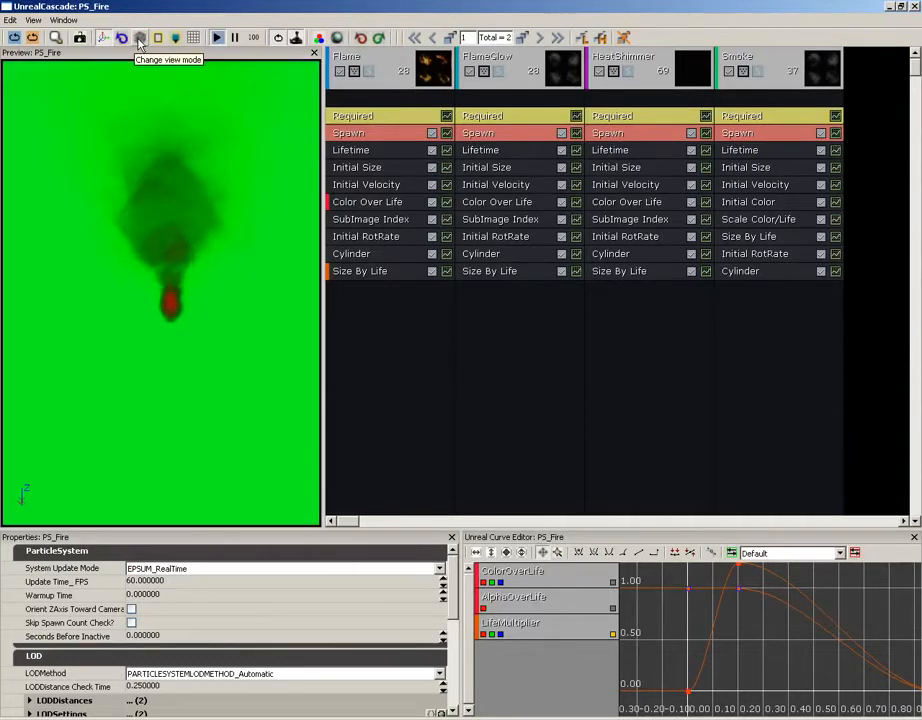
{"action": "left_click", "coordinate": [139, 40]}
{"action": "left_click", "coordinate": [139, 40]}
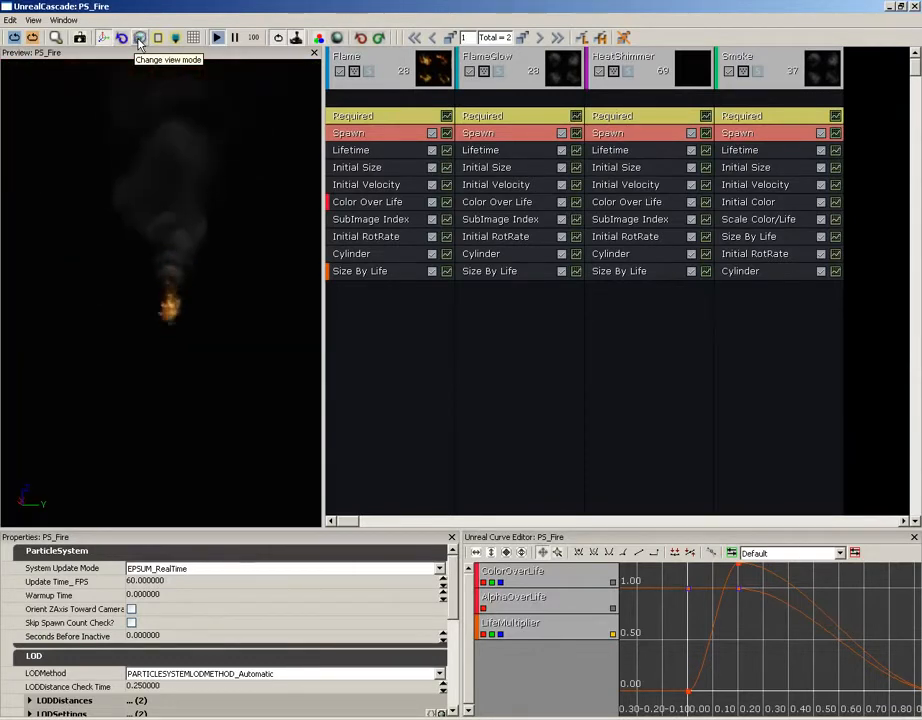
{"action": "right_click", "coordinate": [139, 40]}
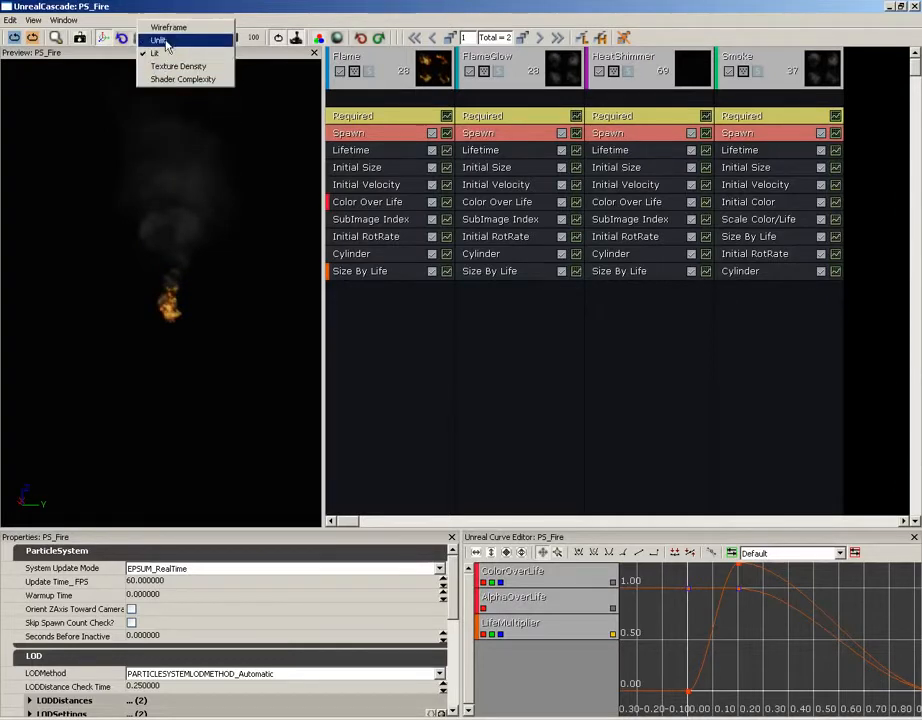
{"action": "left_click", "coordinate": [160, 53]}
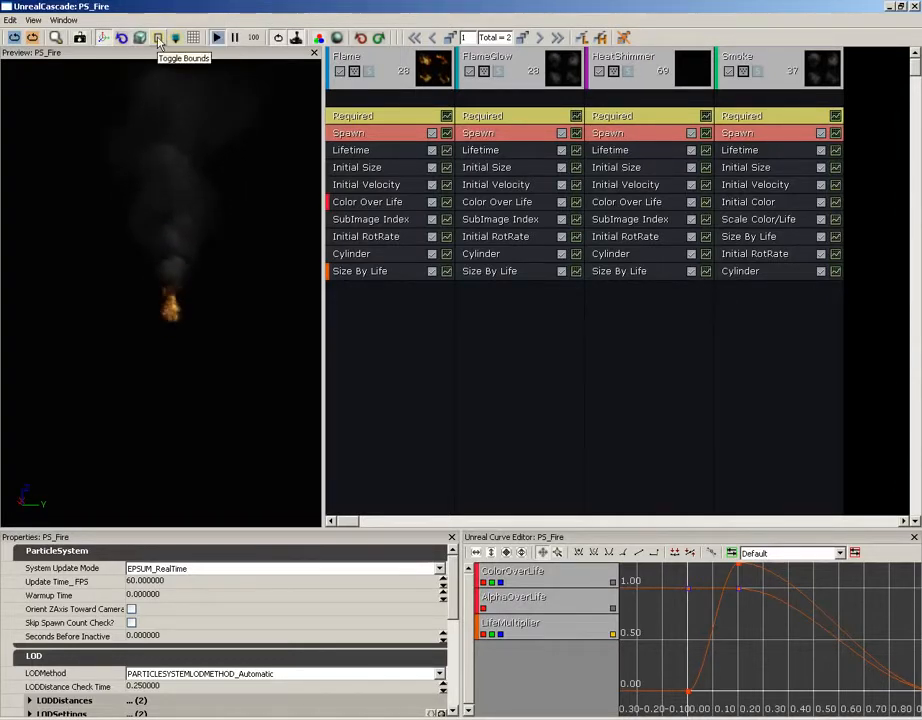
- Show the particle system's bounds in the preview without setting fixed bounds, and frame them fully in view
{"action": "left_click", "coordinate": [158, 39]}
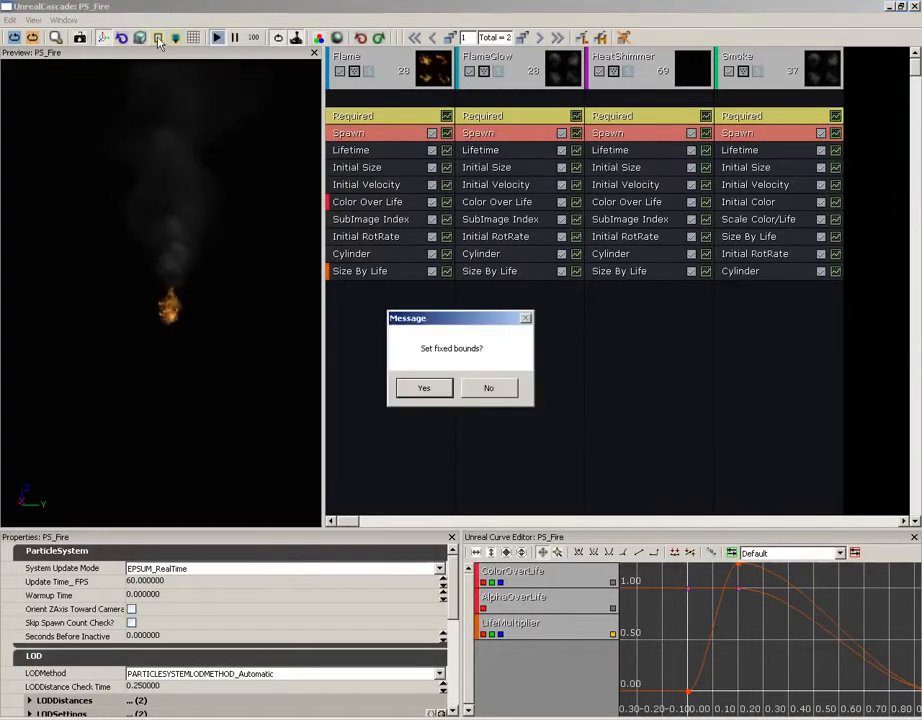
{"action": "left_click", "coordinate": [484, 390]}
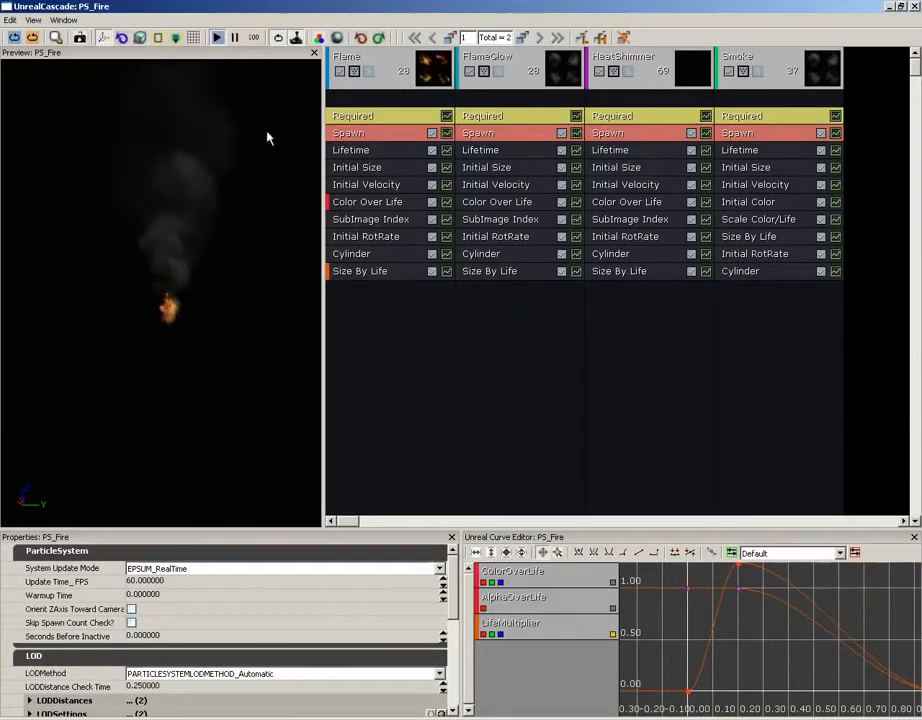
{"action": "left_click", "coordinate": [160, 38]}
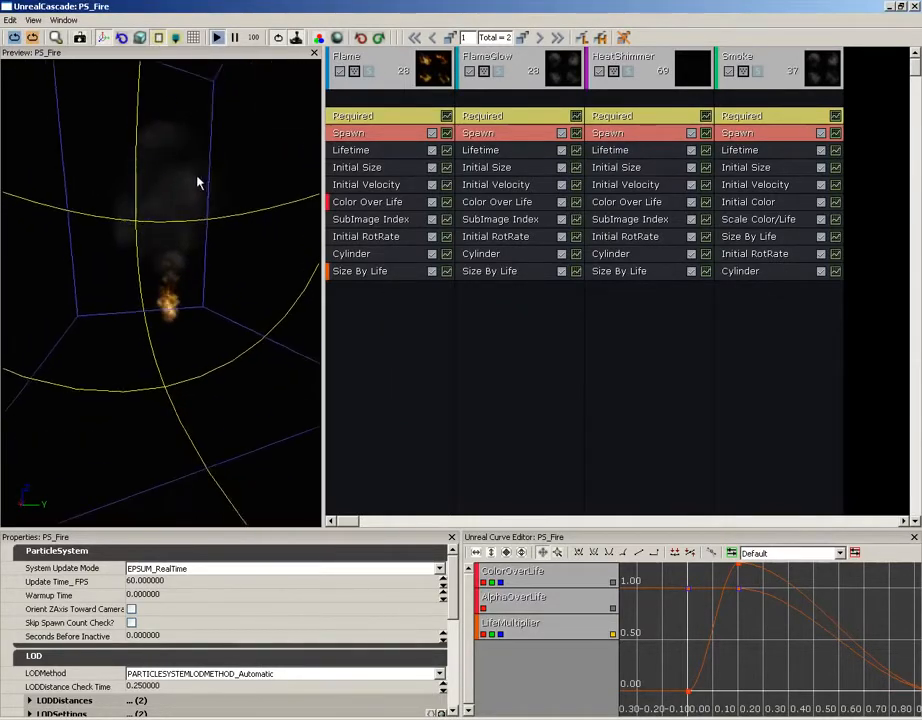
{"action": "left_click_drag", "start_coordinate": [178, 131], "coordinate": [157, 45]}
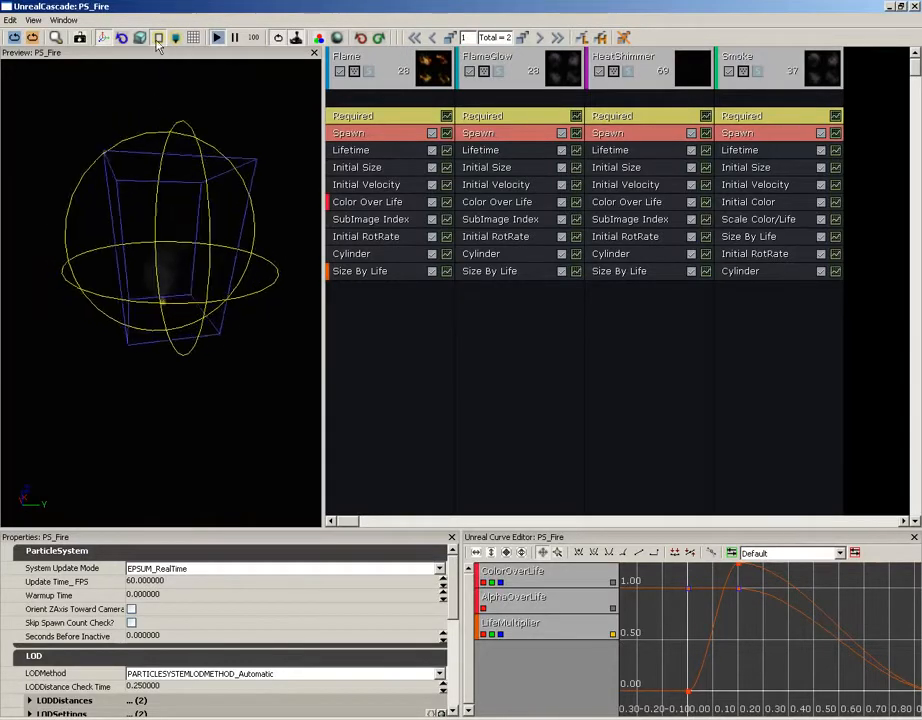
- Set fixed bounds for the particle system, inspect them in the preview, and hide the bounds display
{"action": "left_click", "coordinate": [157, 43]}
{"action": "left_click", "coordinate": [424, 390]}
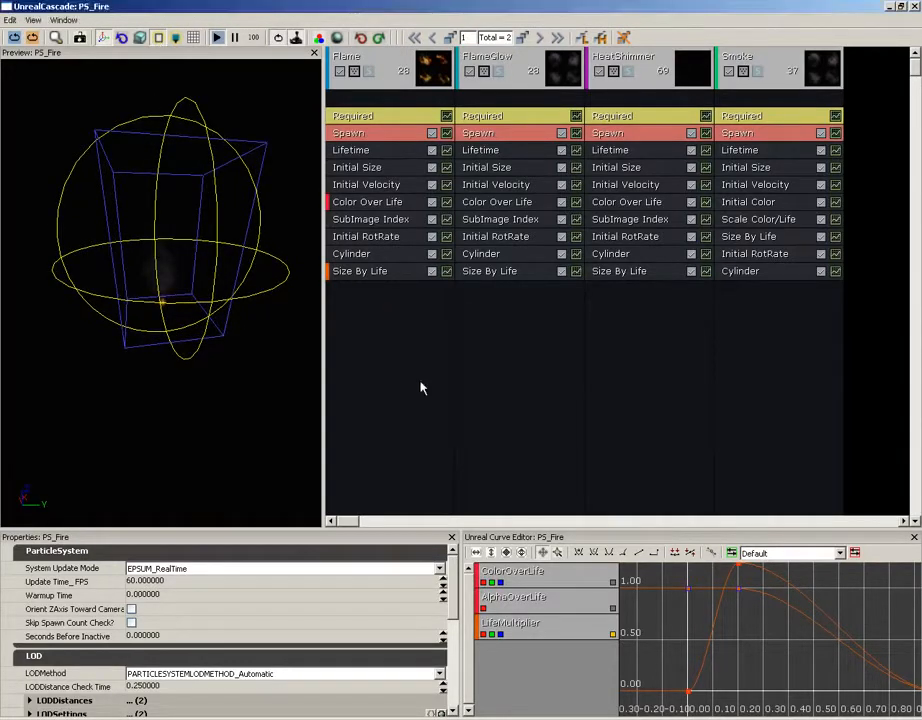
{"action": "mouse_move", "coordinate": [268, 283]}
{"action": "left_mouse_down"}
{"action": "mouse_move", "coordinate": [171, 286]}
{"action": "mouse_move", "coordinate": [19, 311]}
{"action": "mouse_move", "coordinate": [177, 272]}
{"action": "mouse_move", "coordinate": [257, 279]}
{"action": "left_mouse_up"}
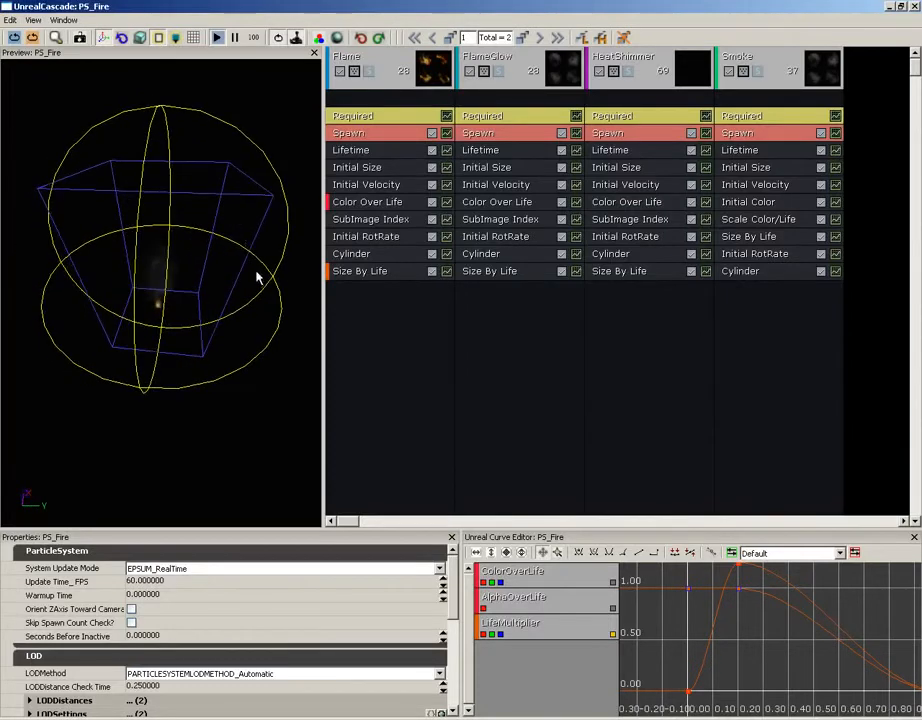
{"action": "left_click", "coordinate": [157, 39]}
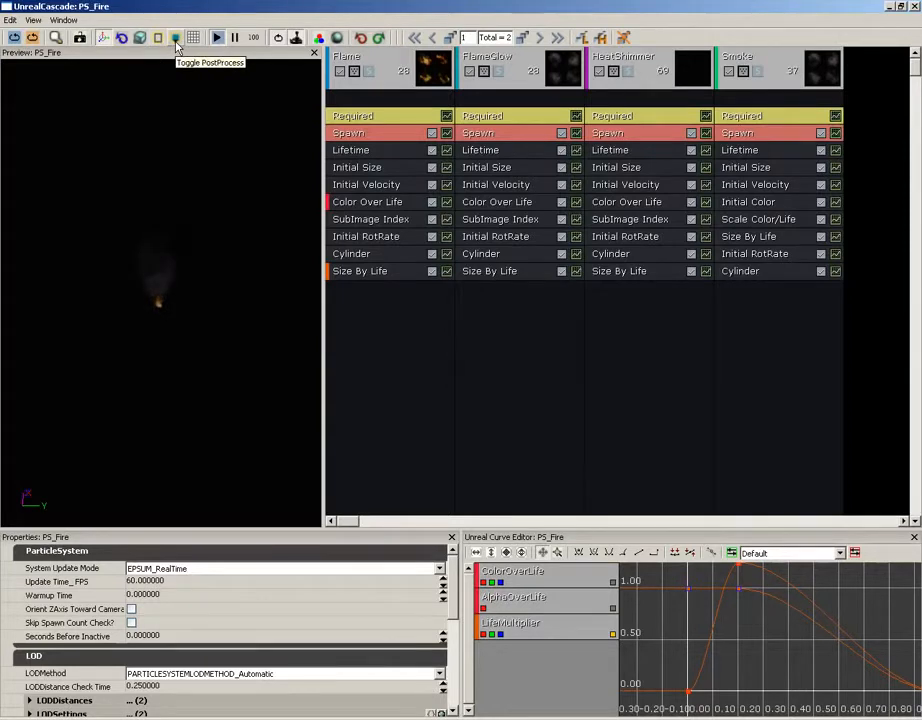
- Preview the fire with the depth-of-field post-process effect, and turn the effect off again
{"action": "left_click", "coordinate": [176, 45]}
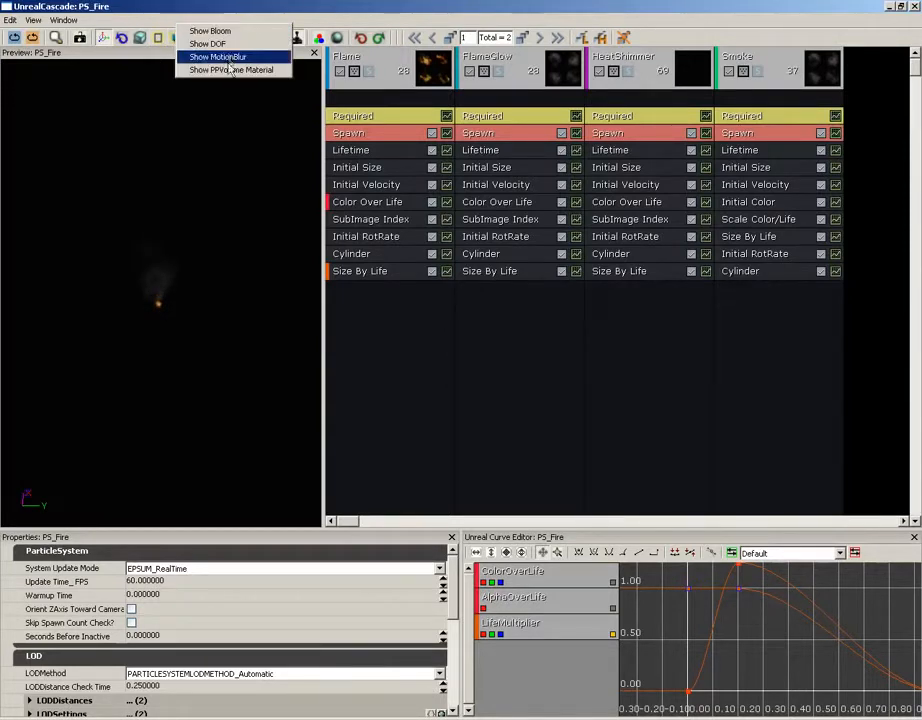
{"action": "left_click", "coordinate": [205, 246]}
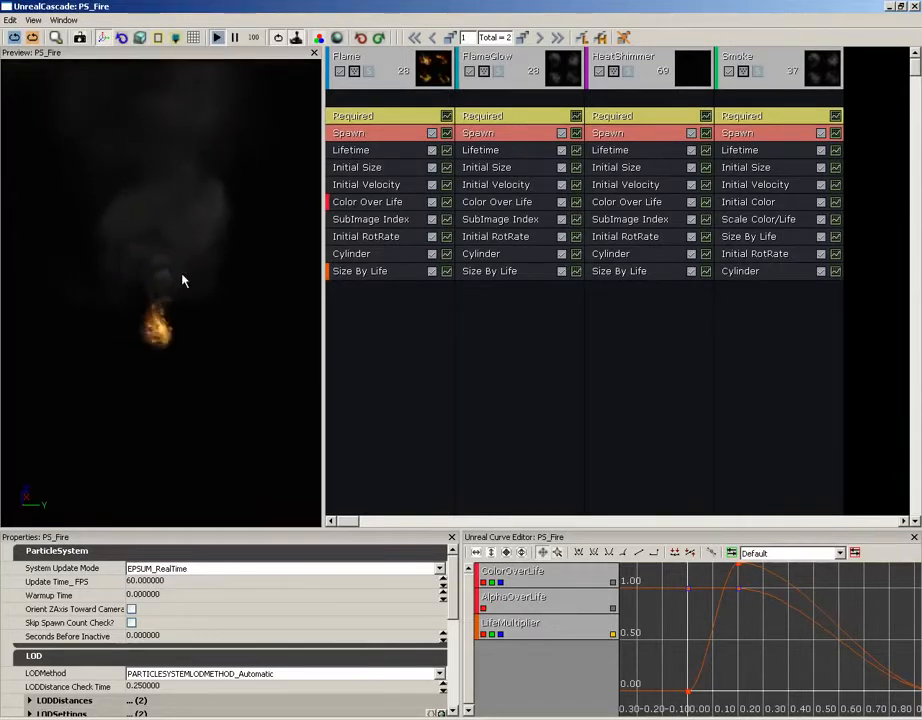
{"action": "left_click", "coordinate": [175, 42]}
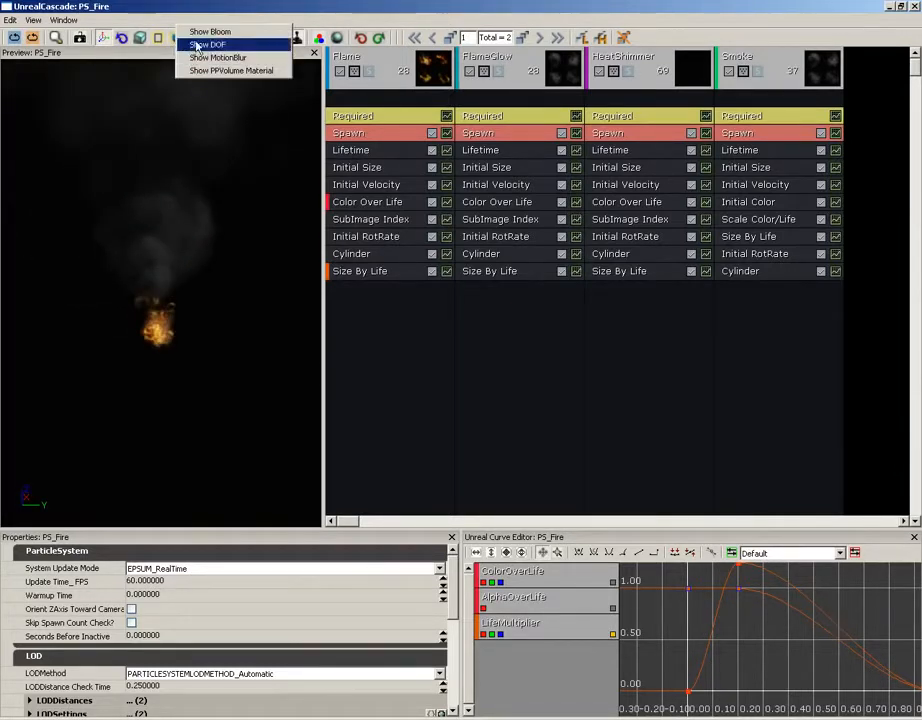
{"action": "left_click", "coordinate": [199, 45]}
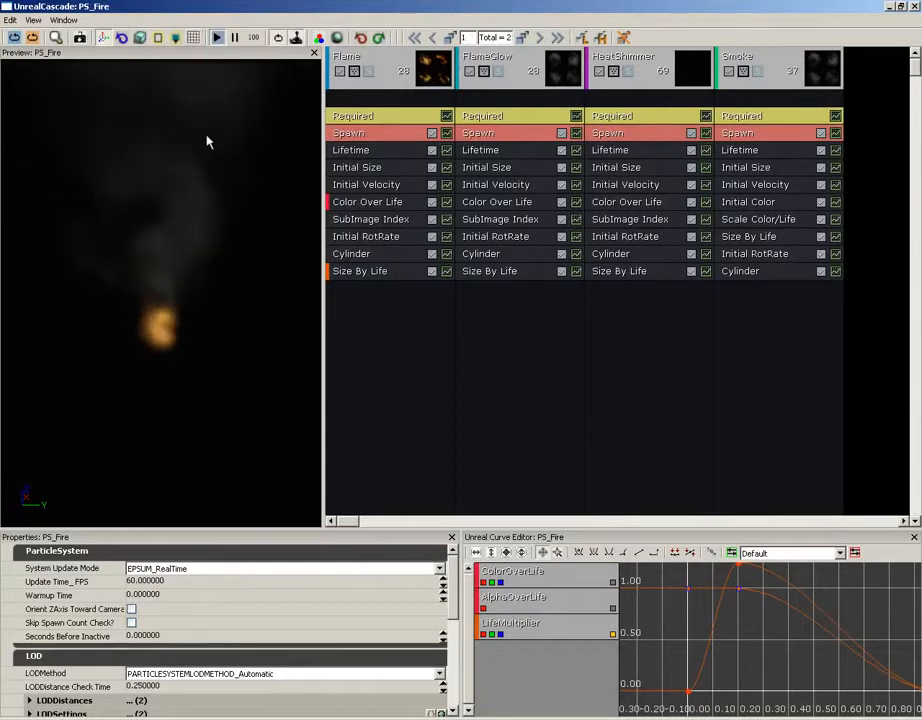
{"action": "left_click", "coordinate": [175, 38]}
{"action": "left_click", "coordinate": [199, 40]}
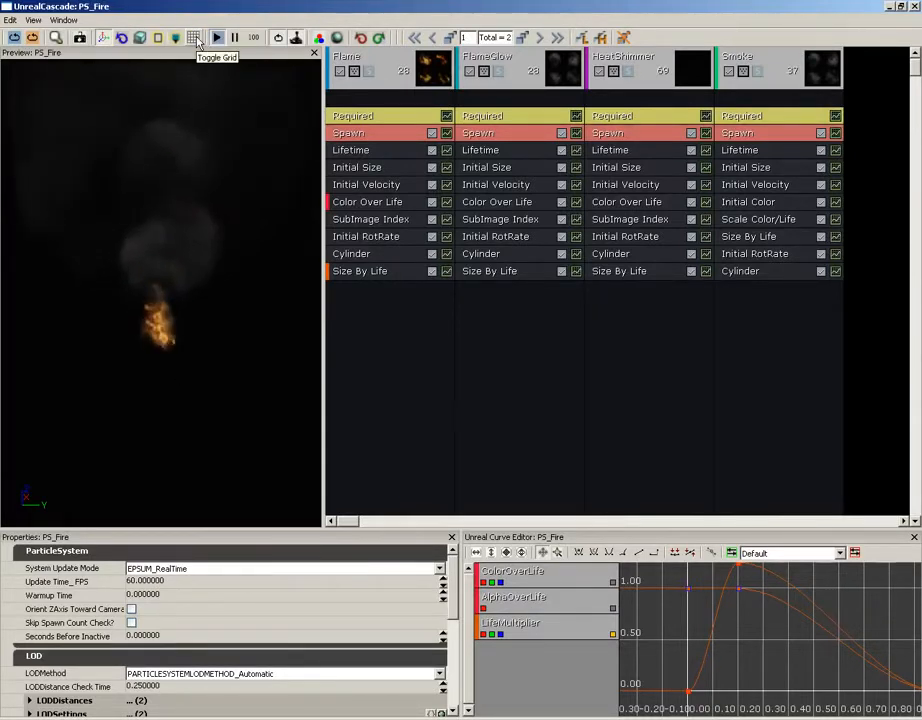
- Show the grid in the preview, view the fire against it from several angles, and hide the grid
{"action": "left_click", "coordinate": [196, 38]}
{"action": "left_click_drag", "start_coordinate": [175, 148], "coordinate": [86, 167]}
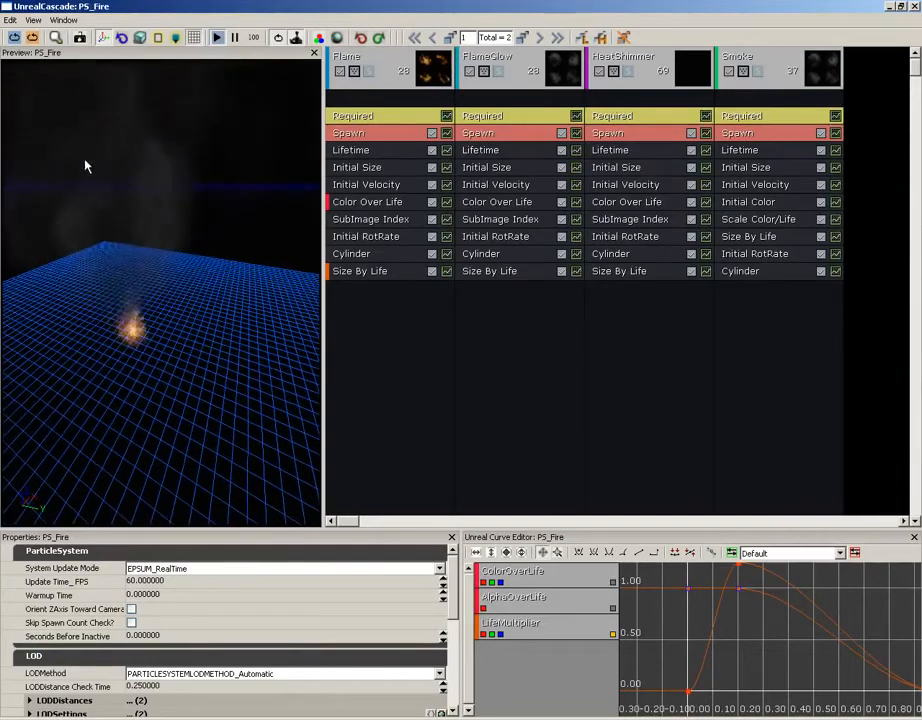
{"action": "left_click_drag", "start_coordinate": [173, 175], "coordinate": [134, 284]}
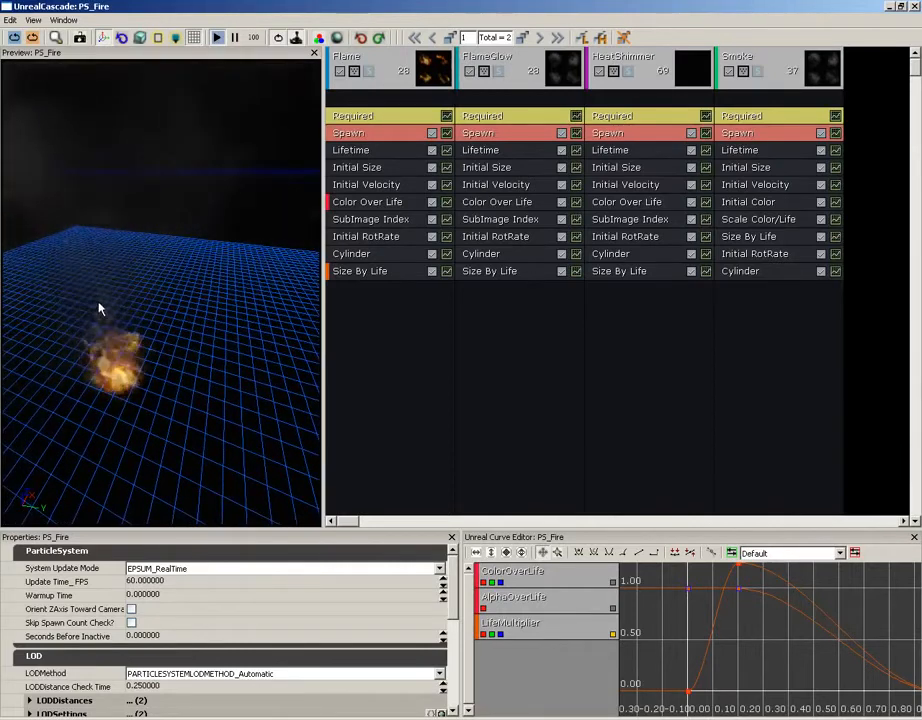
{"action": "left_click_drag", "start_coordinate": [103, 319], "coordinate": [185, 237]}
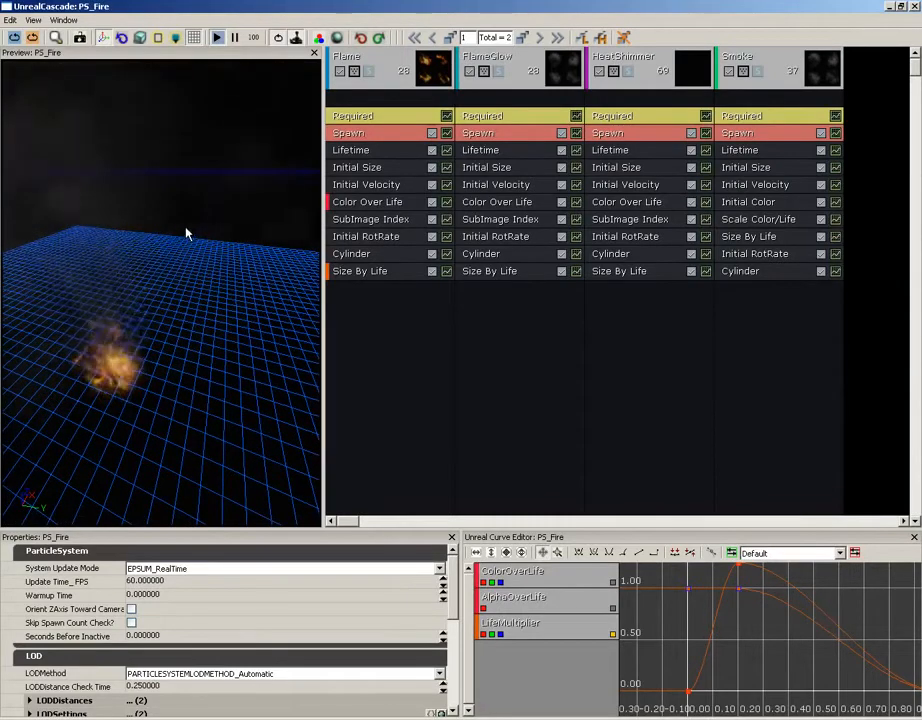
{"action": "left_click", "coordinate": [194, 38]}
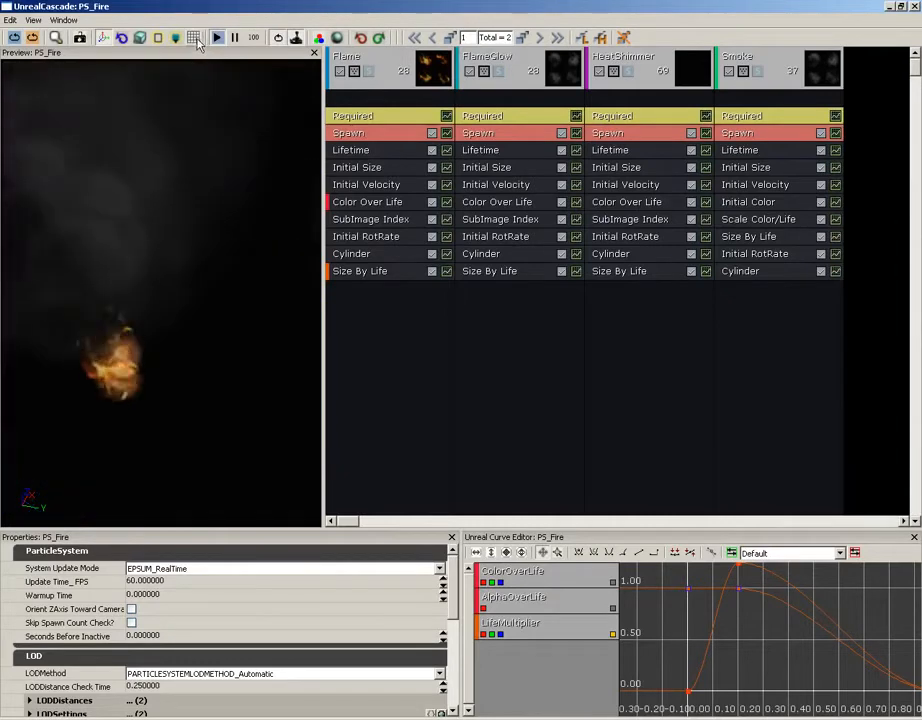
- Slow the particle simulation to 25% speed, watch the fire in the preview, and restore the speed to 100%
{"action": "left_click", "coordinate": [257, 40]}
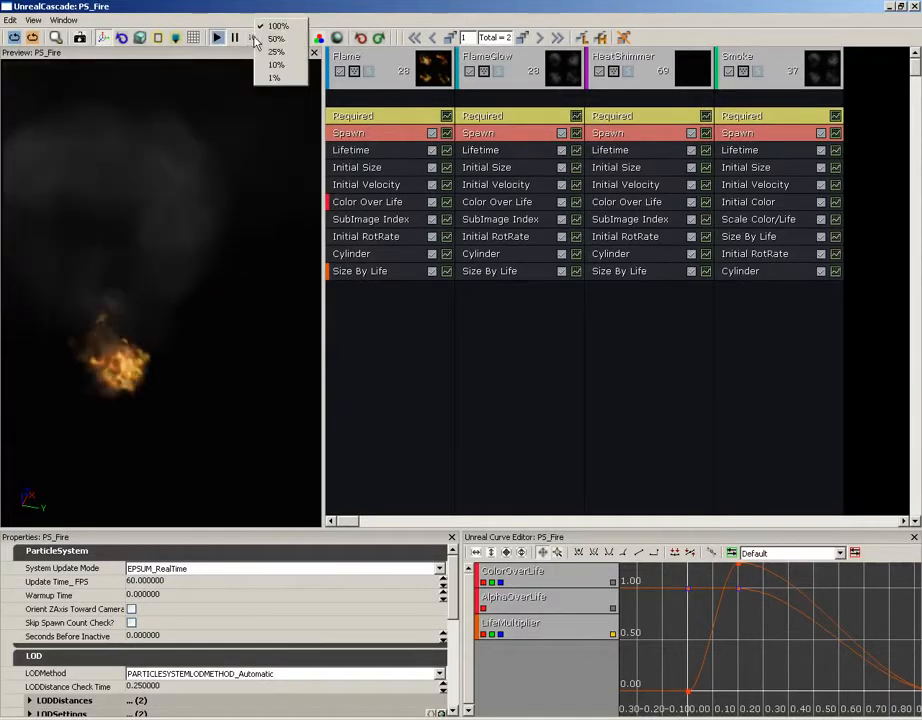
{"action": "left_click", "coordinate": [262, 51]}
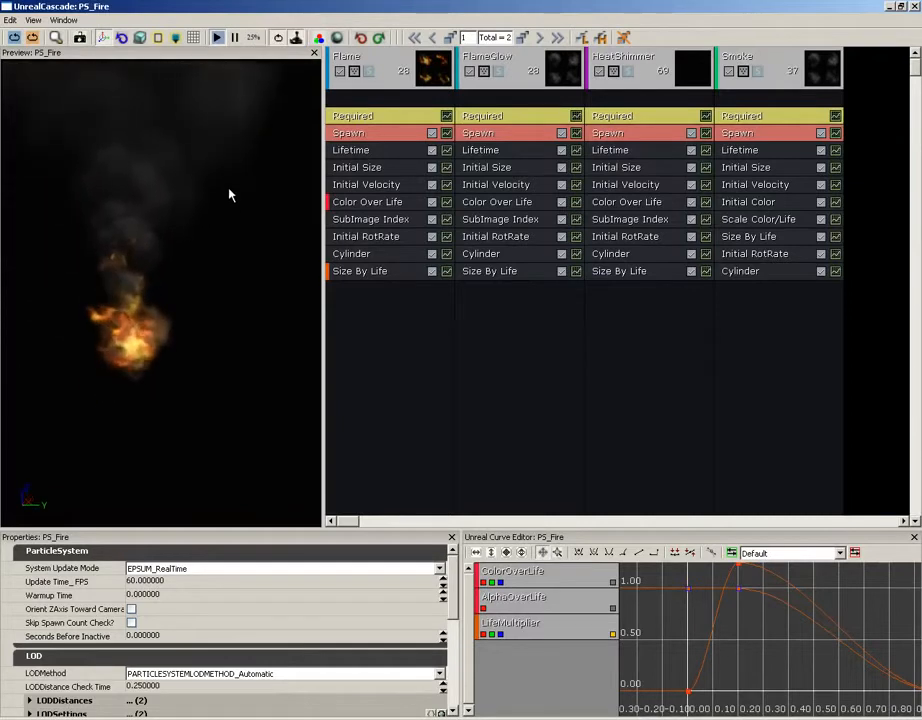
{"action": "left_click", "coordinate": [251, 45]}
{"action": "left_click", "coordinate": [265, 27]}
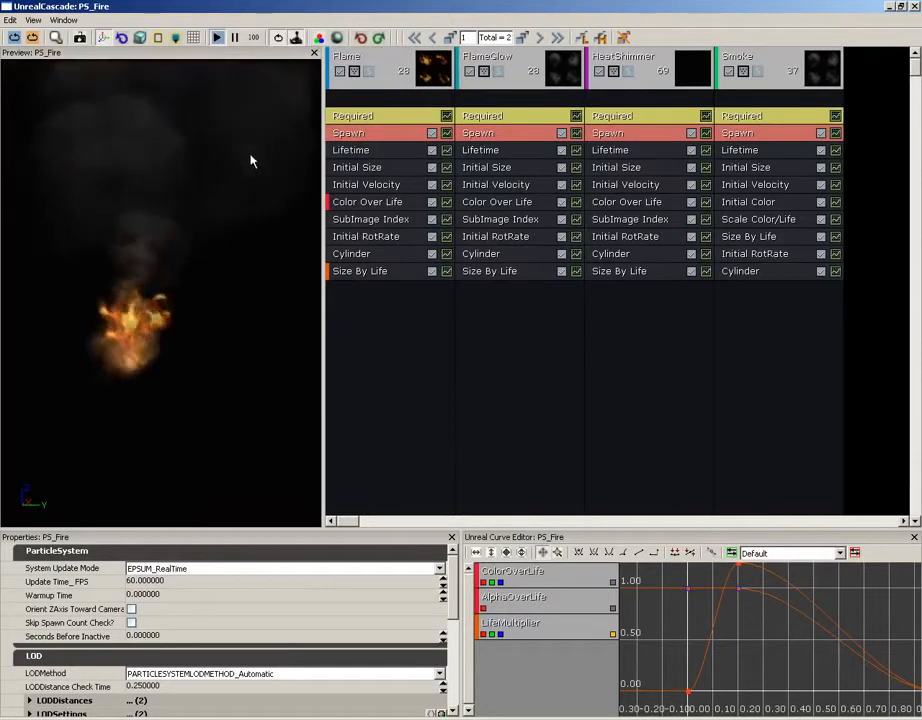
- Set the preview background to mid-grey (RGB 105, 105, 105), and return it to black (RGB 0, 0, 0)
{"action": "left_click", "coordinate": [318, 39]}
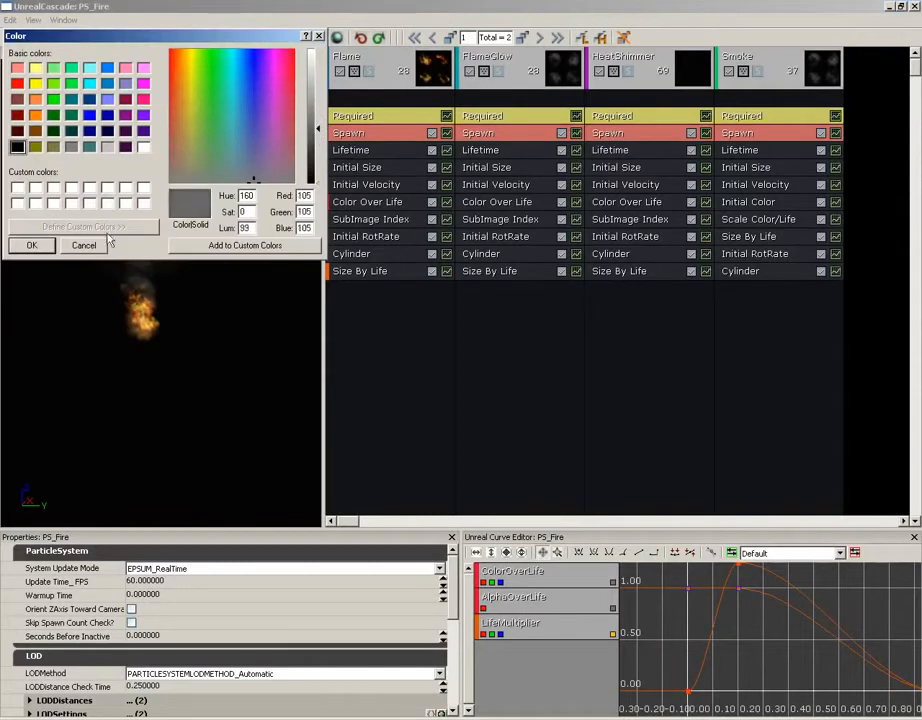
{"action": "left_click", "coordinate": [33, 246]}
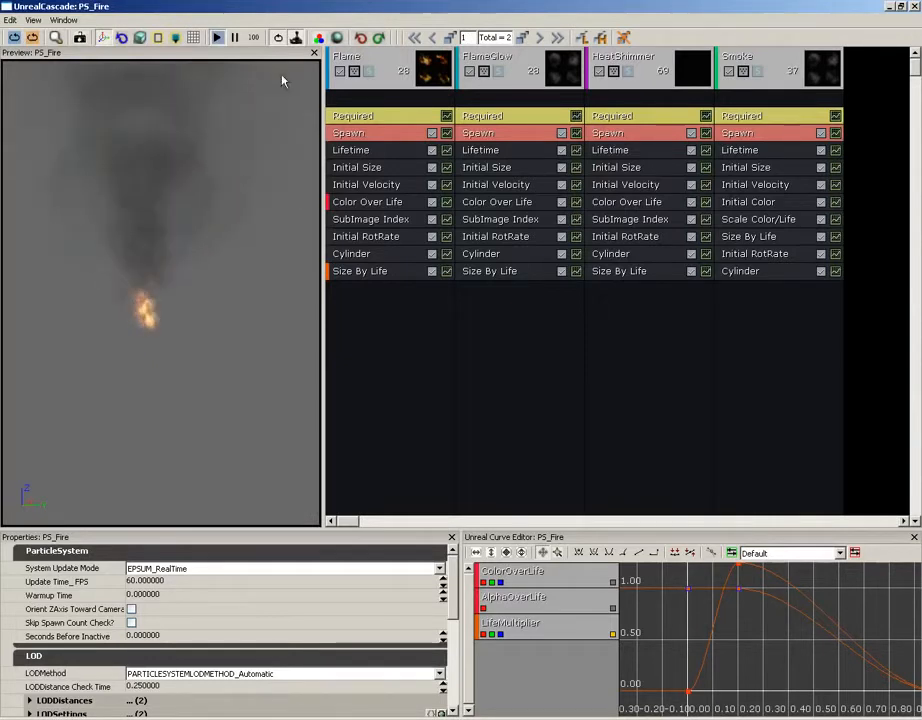
{"action": "left_click", "coordinate": [318, 39]}
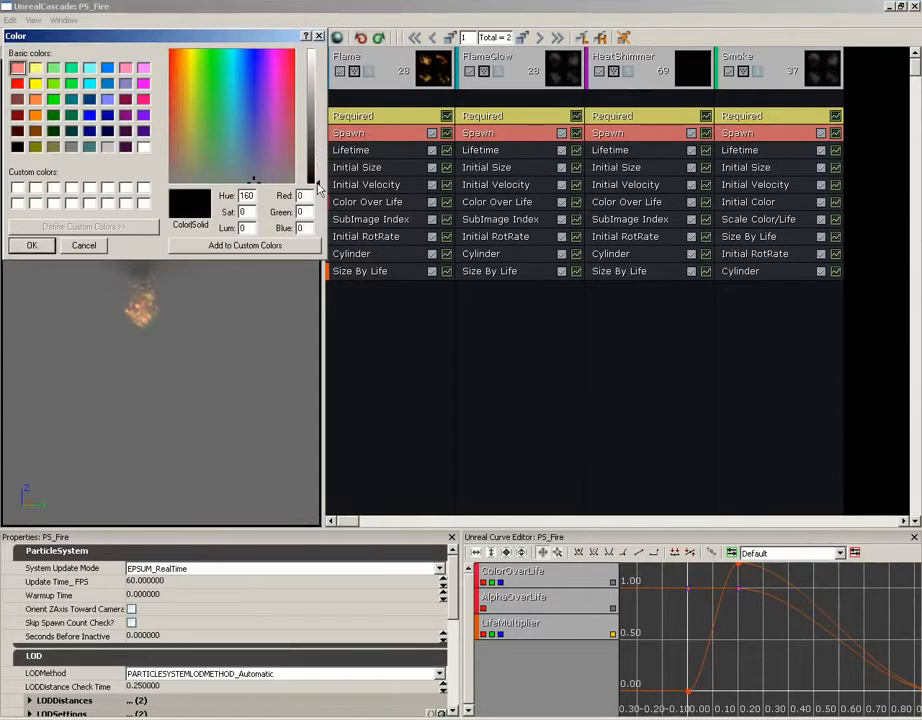
{"action": "left_click", "coordinate": [31, 245]}
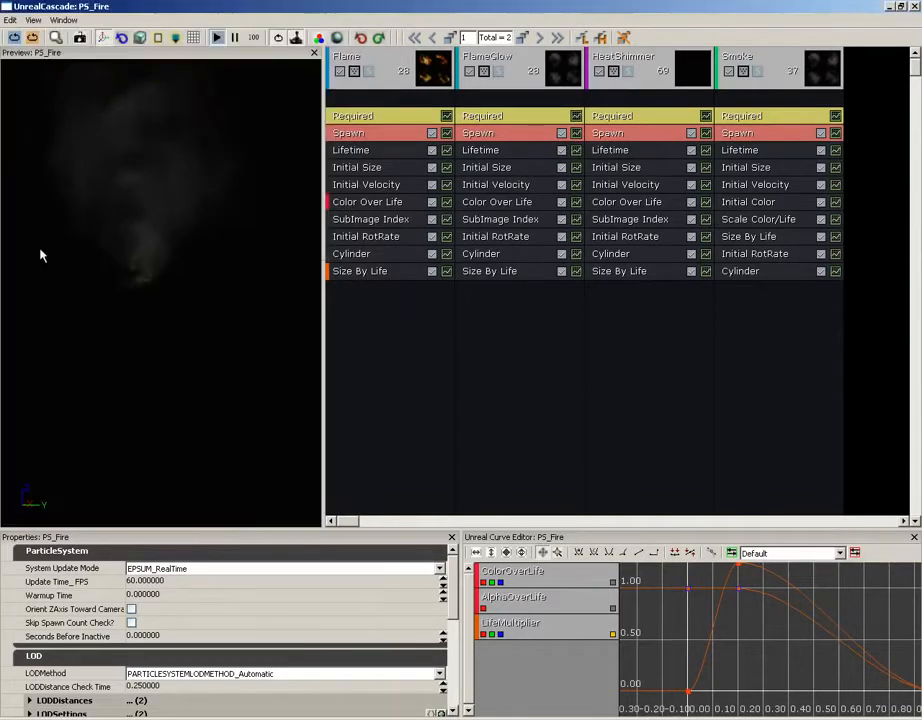
- Show a wireframe sphere of radius 150 around the fire, frame it fully in the preview, and hide it
{"action": "left_click", "coordinate": [338, 38]}
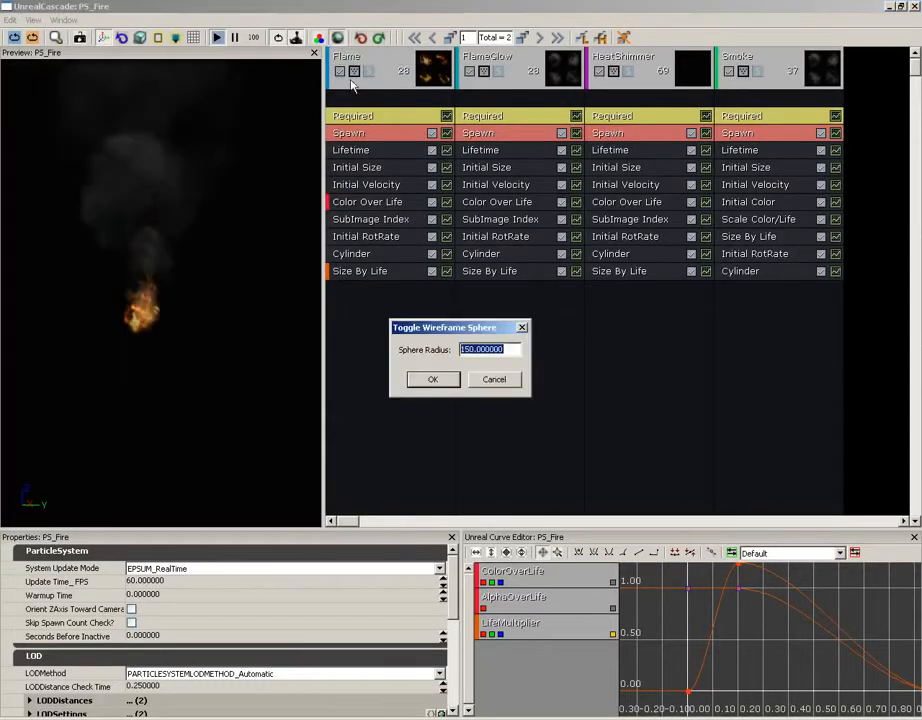
{"action": "left_click", "coordinate": [434, 381]}
{"action": "left_click_drag", "start_coordinate": [232, 300], "coordinate": [60, 200]}
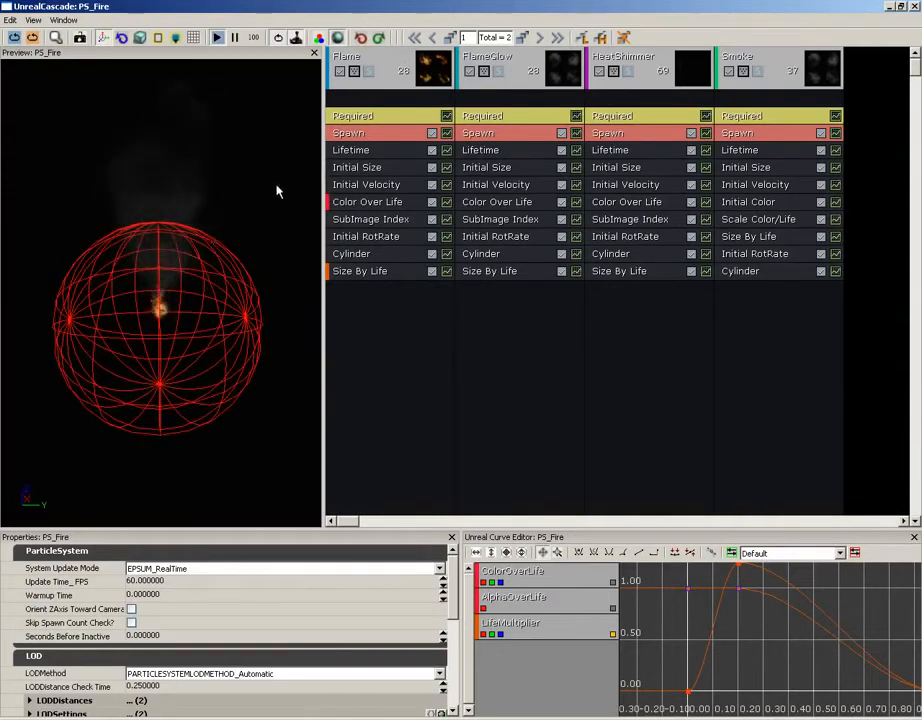
{"action": "left_click", "coordinate": [337, 39]}
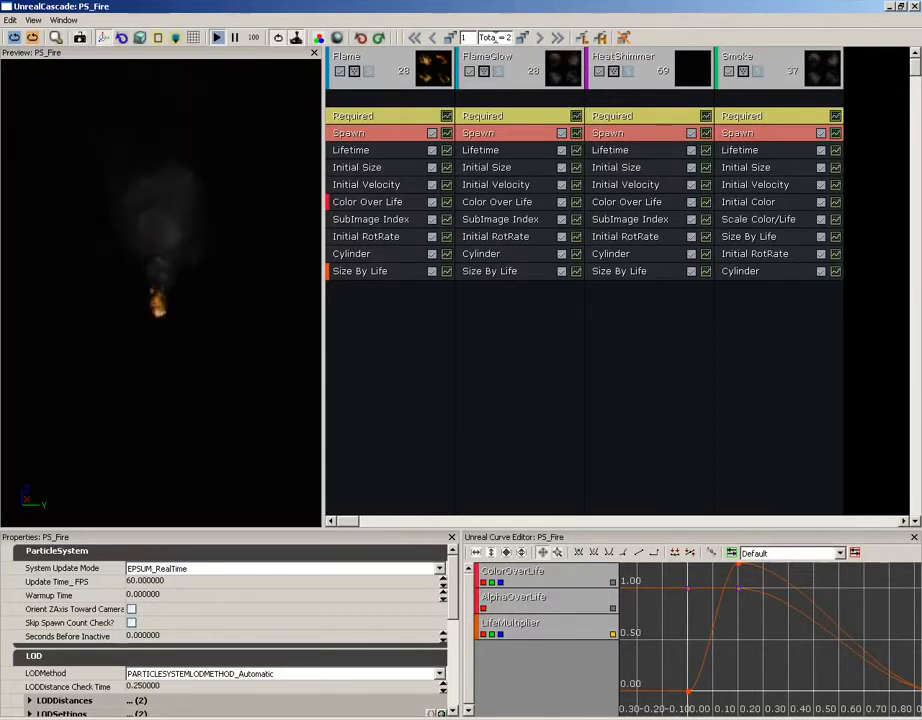
- Regenerate the particle system's lowest LOD level, accepting the deletion of all other LOD levels
{"action": "left_click", "coordinate": [10, 20]}
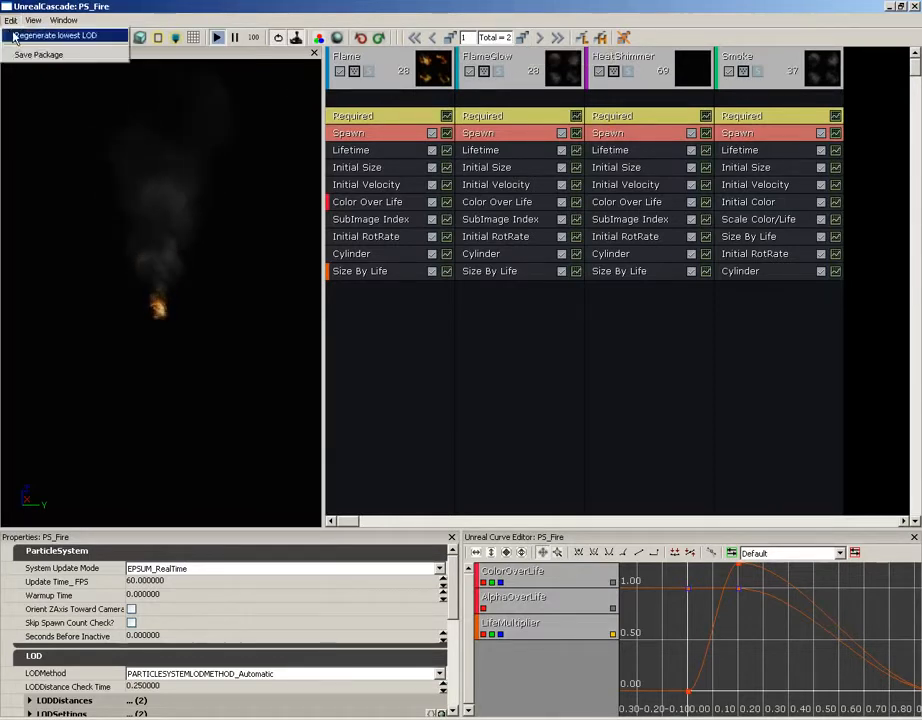
{"action": "left_click", "coordinate": [394, 20]}
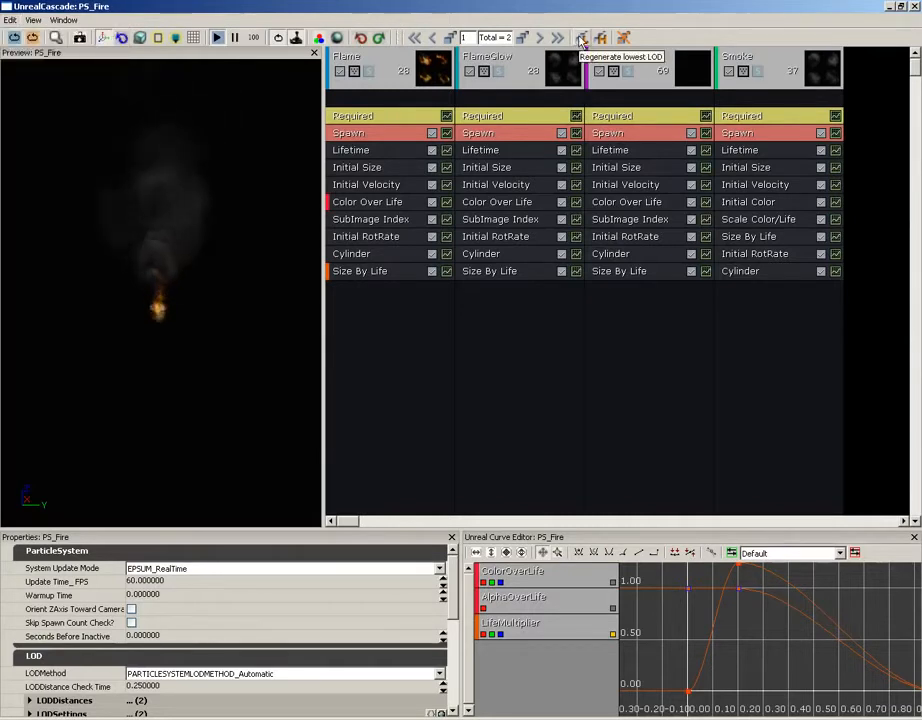
{"action": "left_click", "coordinate": [582, 38]}
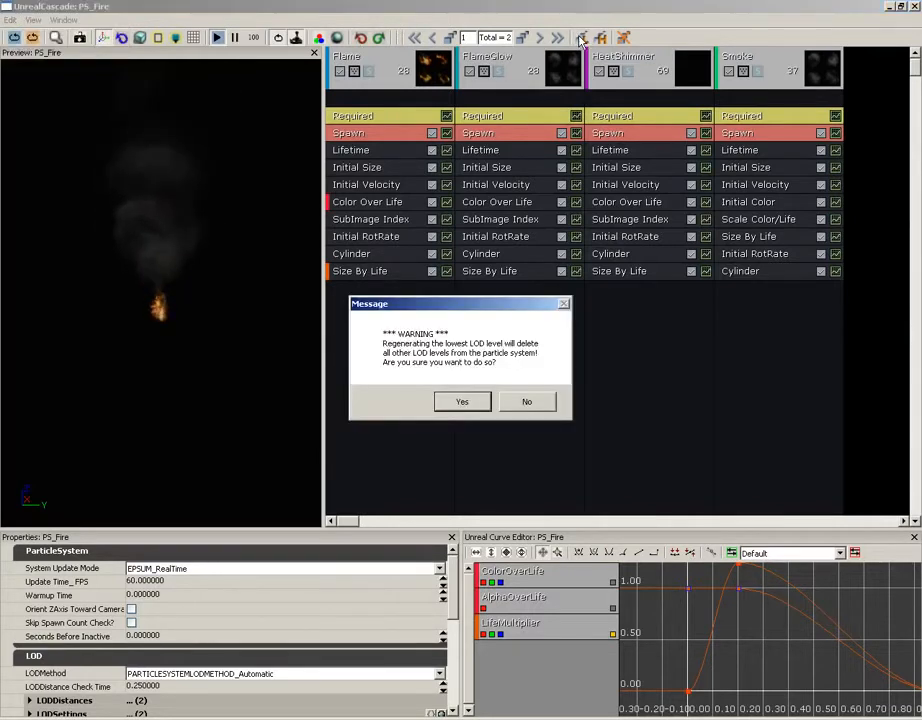
{"action": "left_click", "coordinate": [463, 402]}
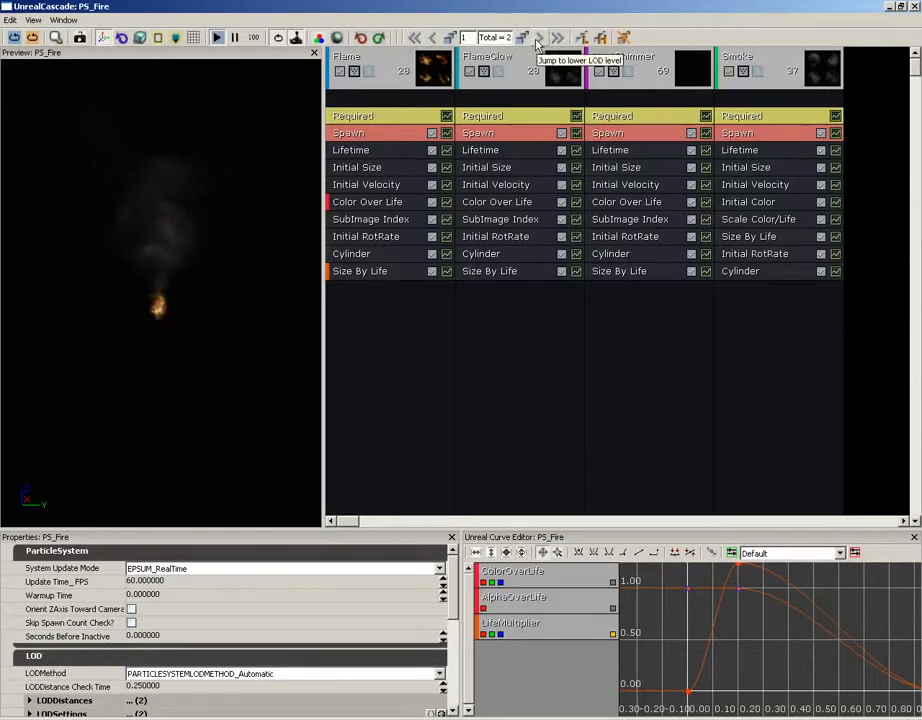
- Switch the particle system to LOD level 2 and watch the fire in the preview
{"action": "left_click_drag", "start_coordinate": [479, 37], "coordinate": [511, 37]}
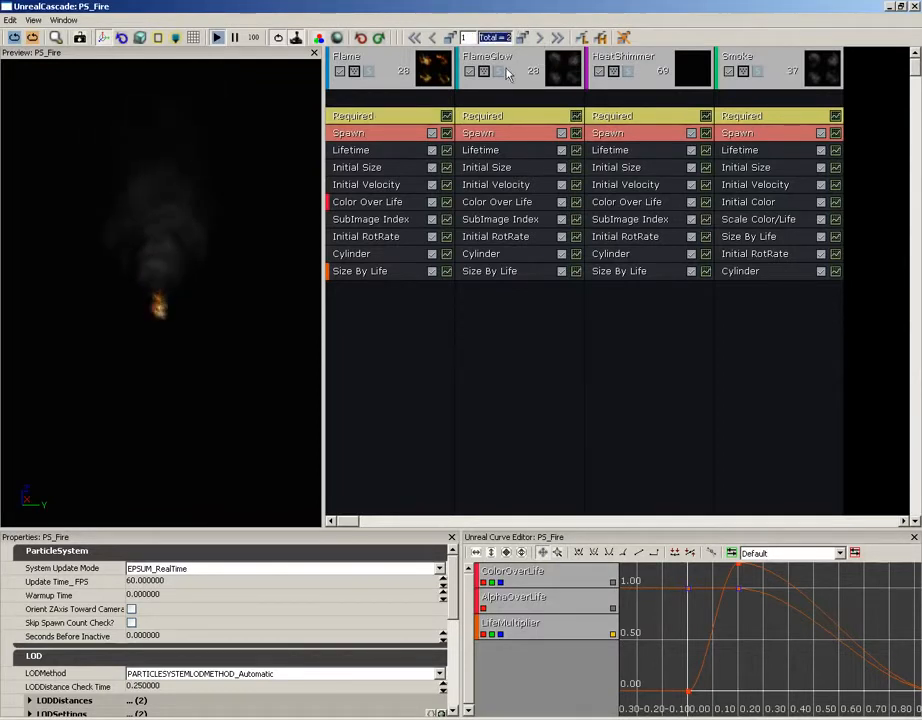
{"action": "left_click", "coordinate": [540, 38]}
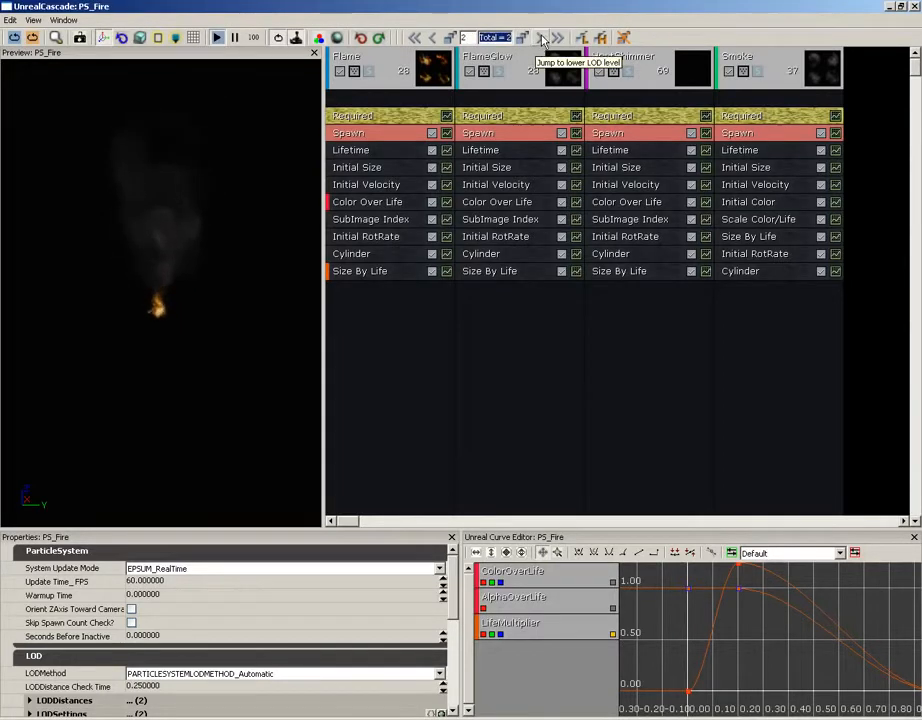
{"action": "left_click", "coordinate": [240, 273]}
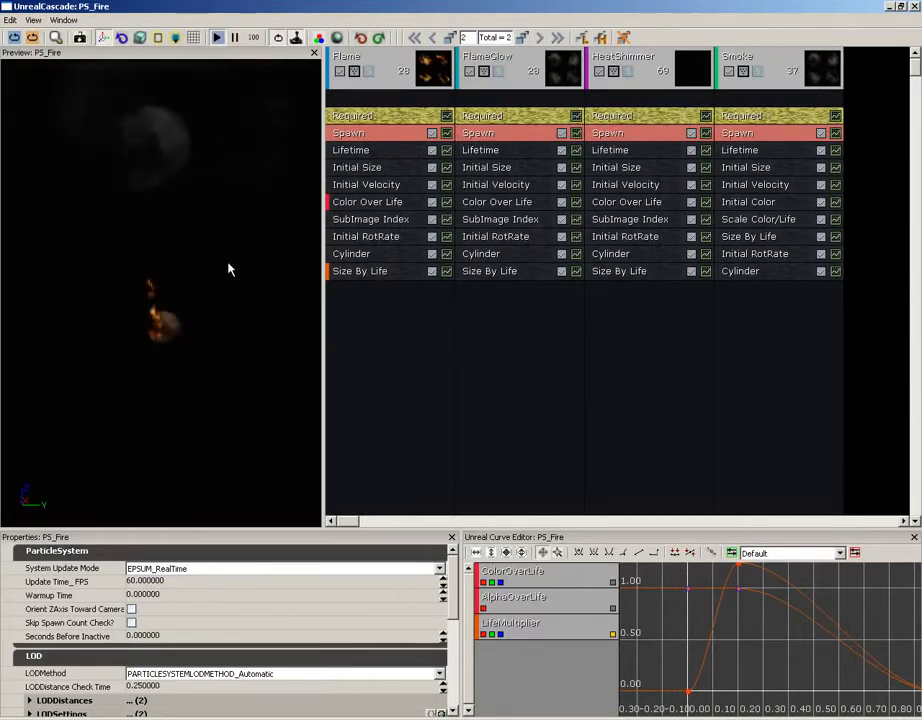
- Examine emitter modules at LOD level 2, and review the LOD options for FlameGlow's Lifetime module without choosing any
{"action": "left_click", "coordinate": [410, 203]}
{"action": "left_click", "coordinate": [493, 203]}
{"action": "left_click", "coordinate": [522, 167]}
{"action": "left_click", "coordinate": [520, 151]}
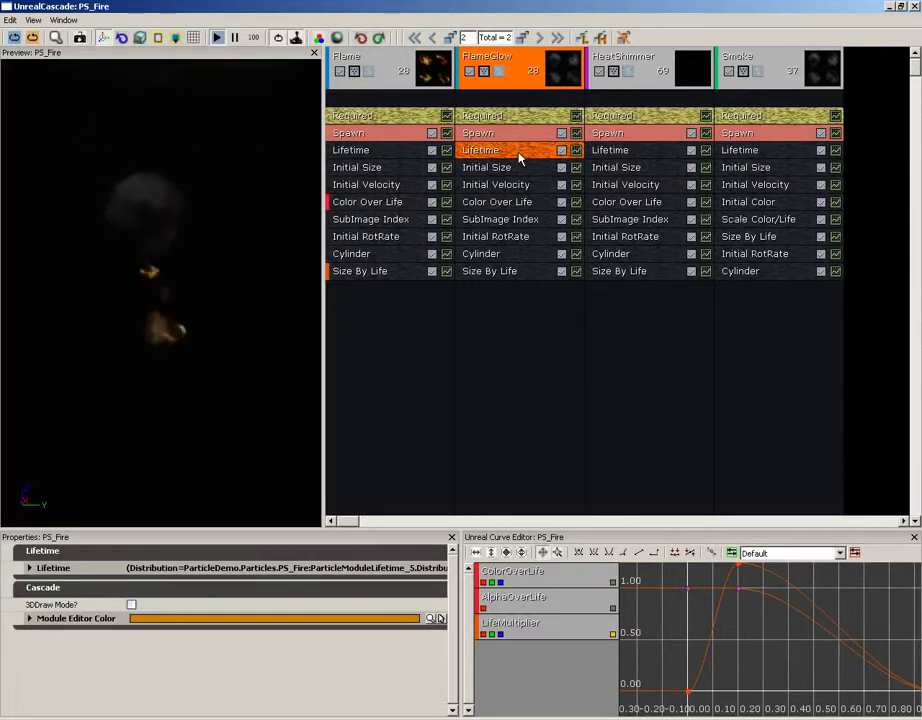
{"action": "right_click", "coordinate": [520, 157]}
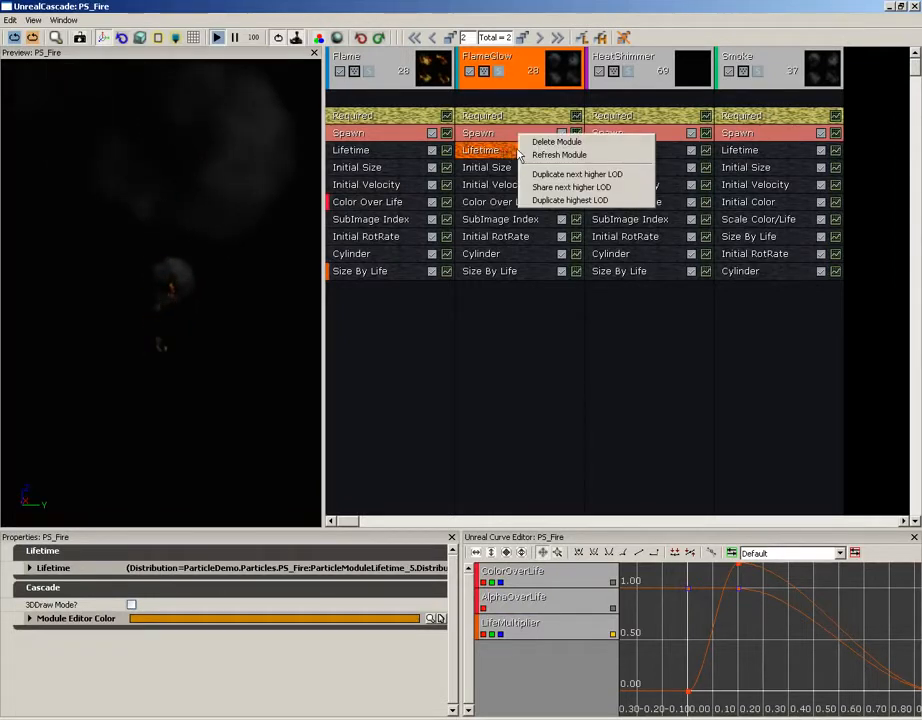
{"action": "left_click", "coordinate": [497, 149]}
- Select the Flame emitter's Spawn module and expand its Rate distribution down to the constant value
{"action": "left_click", "coordinate": [403, 136]}
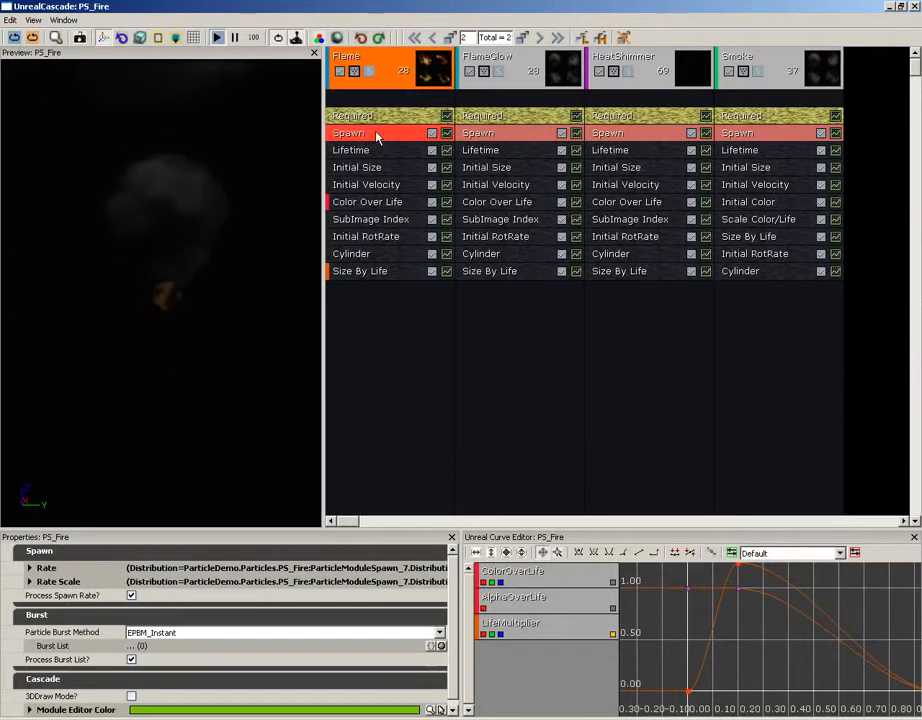
{"action": "left_click", "coordinate": [49, 569]}
{"action": "left_click", "coordinate": [74, 596]}
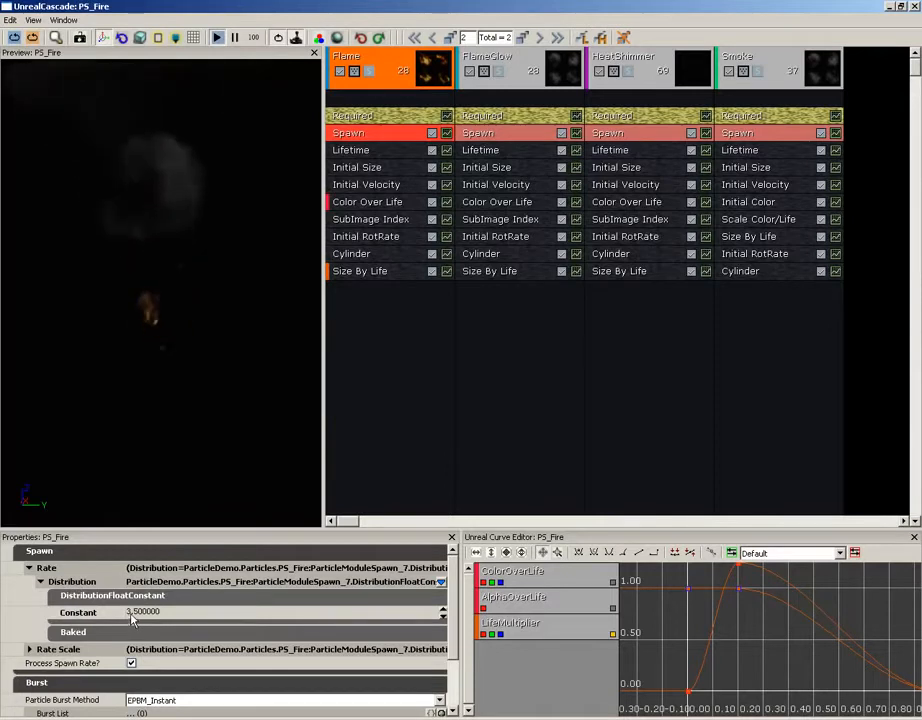
- Compare Flame's spawn rate constant between LOD levels 1 and 2, and open the level 2 constant for editing
{"action": "left_click", "coordinate": [435, 40]}
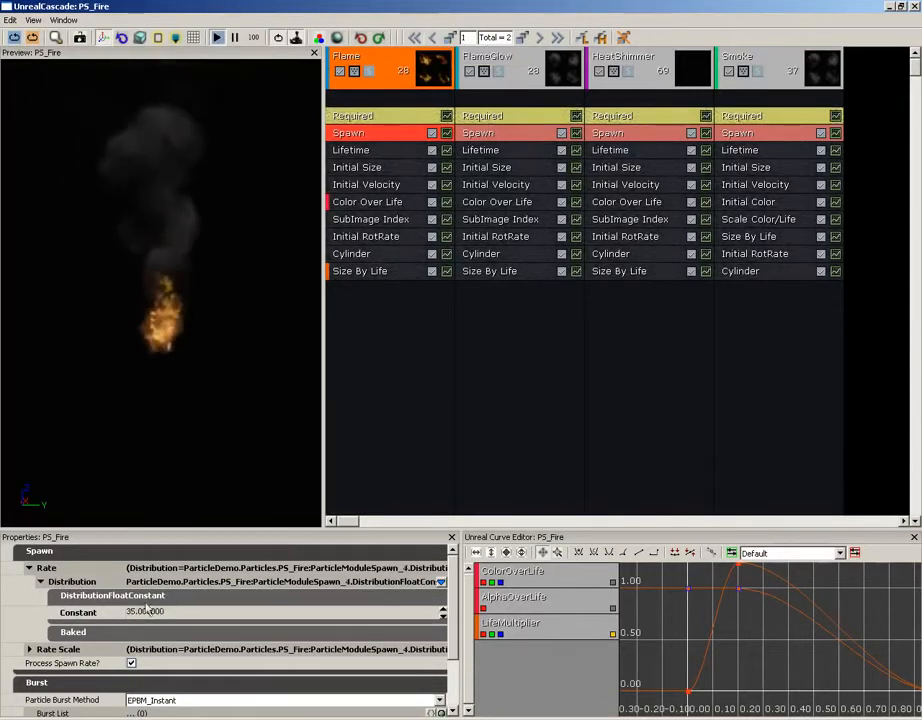
{"action": "left_click", "coordinate": [540, 38]}
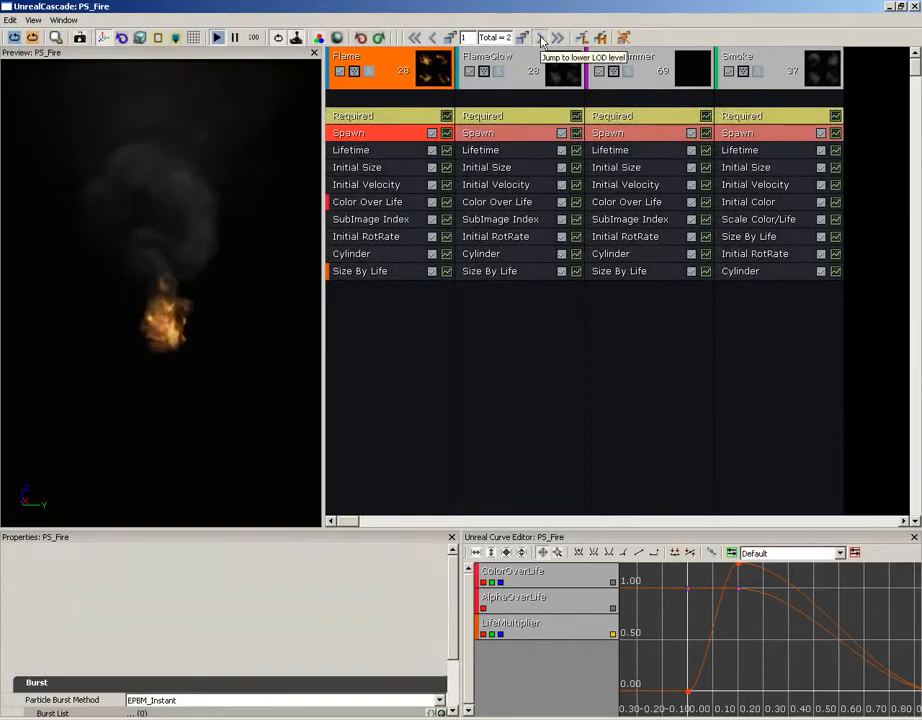
{"action": "left_click", "coordinate": [434, 38]}
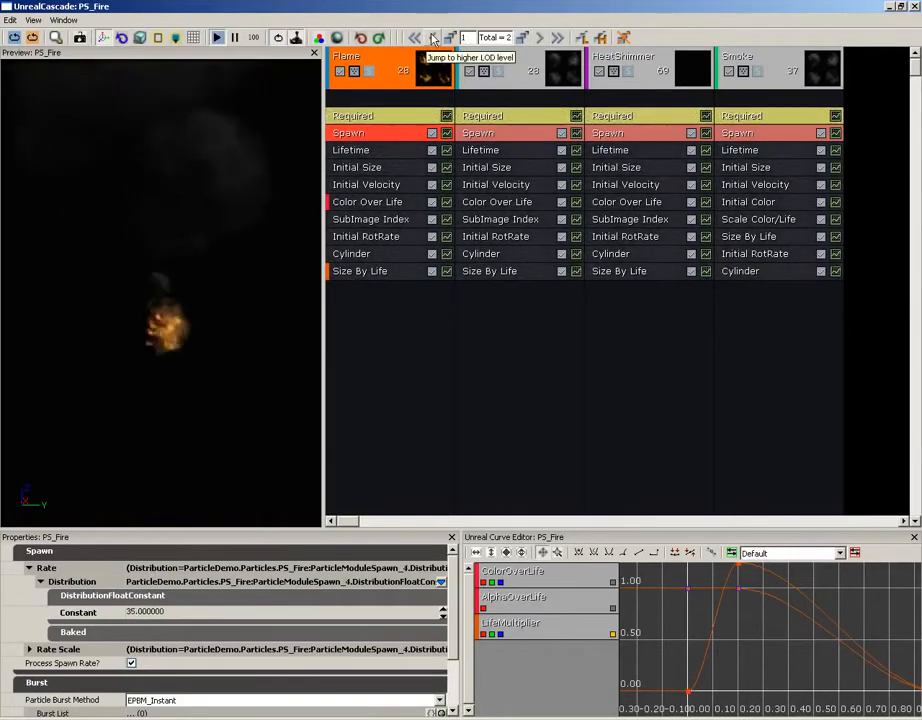
{"action": "left_click", "coordinate": [542, 38]}
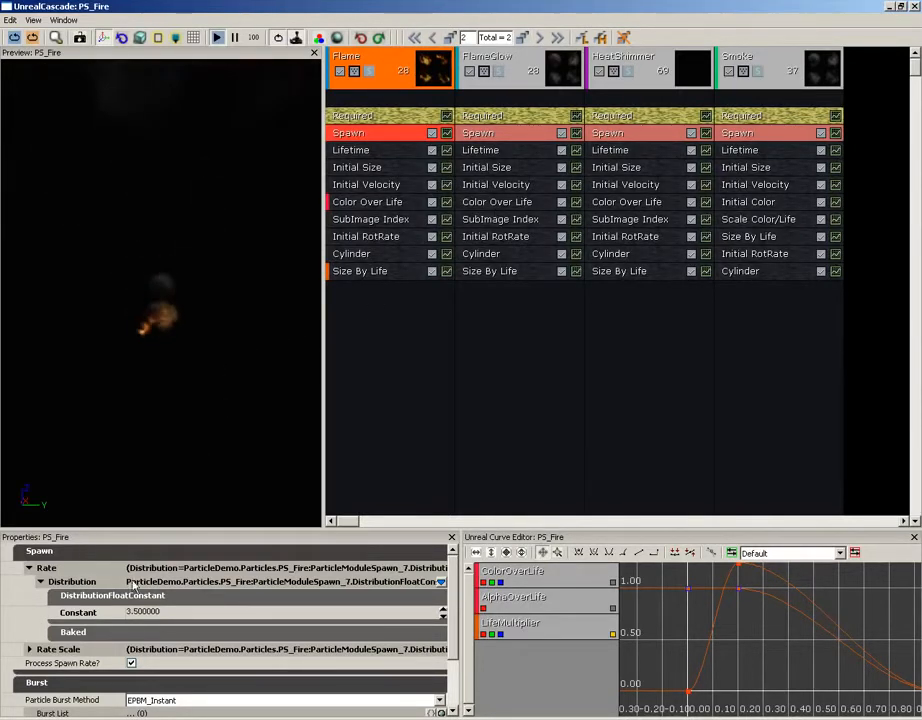
{"action": "left_click", "coordinate": [140, 618]}
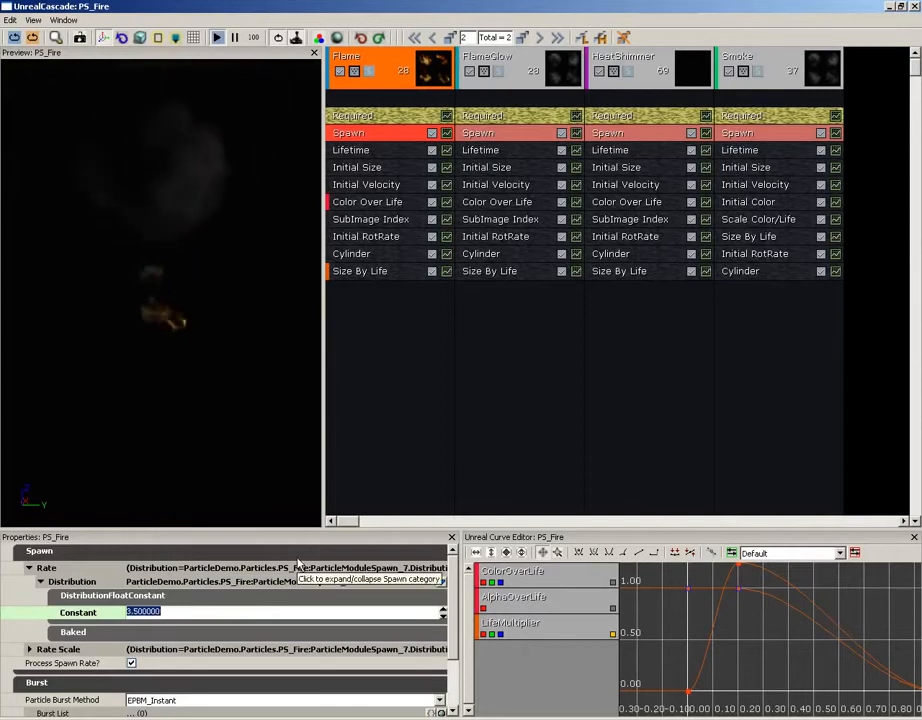
- Set the Flame emitter's spawn rate constant to 10 for LOD level 2 and watch the fire in the preview
{"action": "type", "text": "10"}
{"action": "key", "text": "Return"}
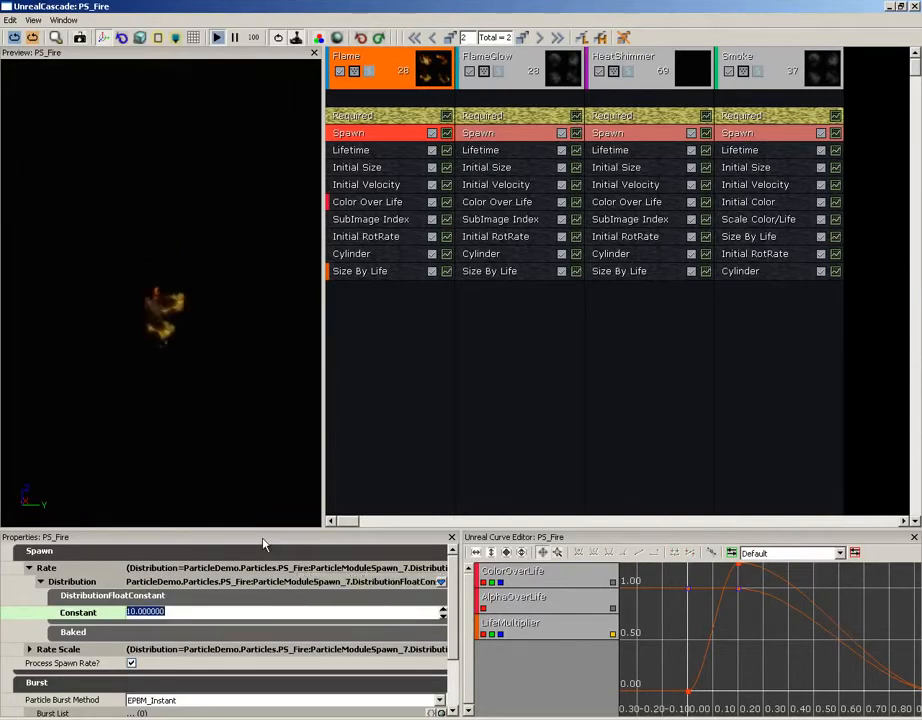
{"action": "left_click", "coordinate": [241, 275]}
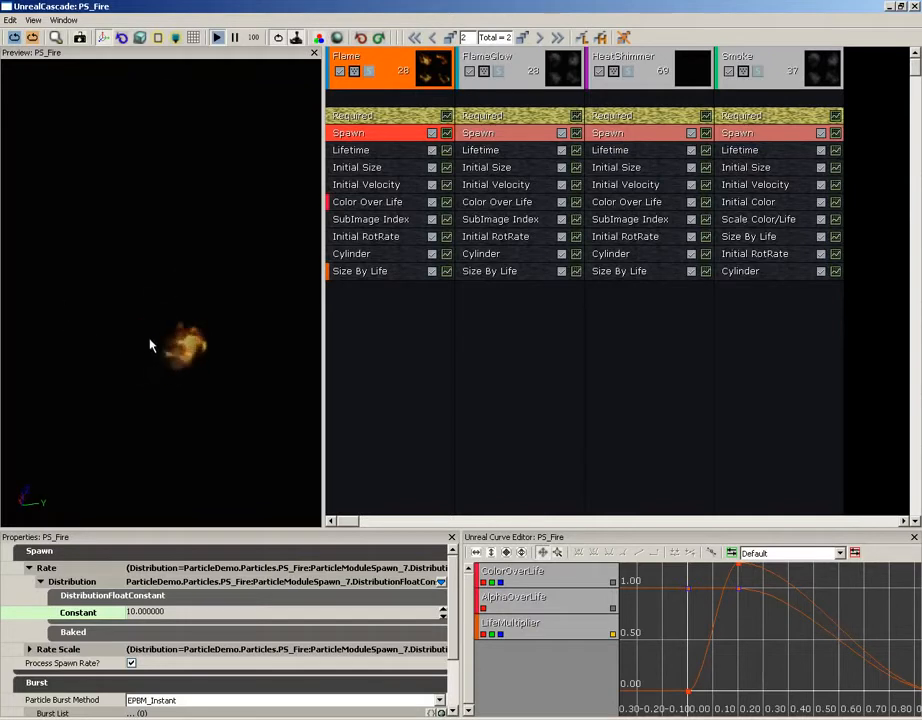
- Compare the fire in the preview at LOD level 1 from different distances, and return to LOD level 2
{"action": "left_click", "coordinate": [432, 37]}
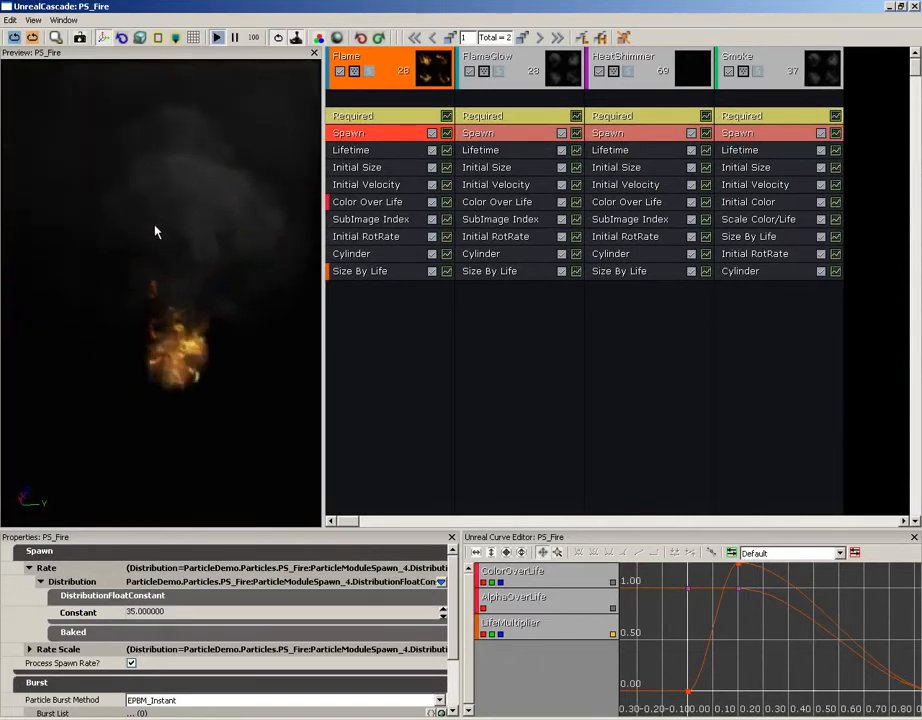
{"action": "left_click_drag", "start_coordinate": [191, 313], "coordinate": [163, 325]}
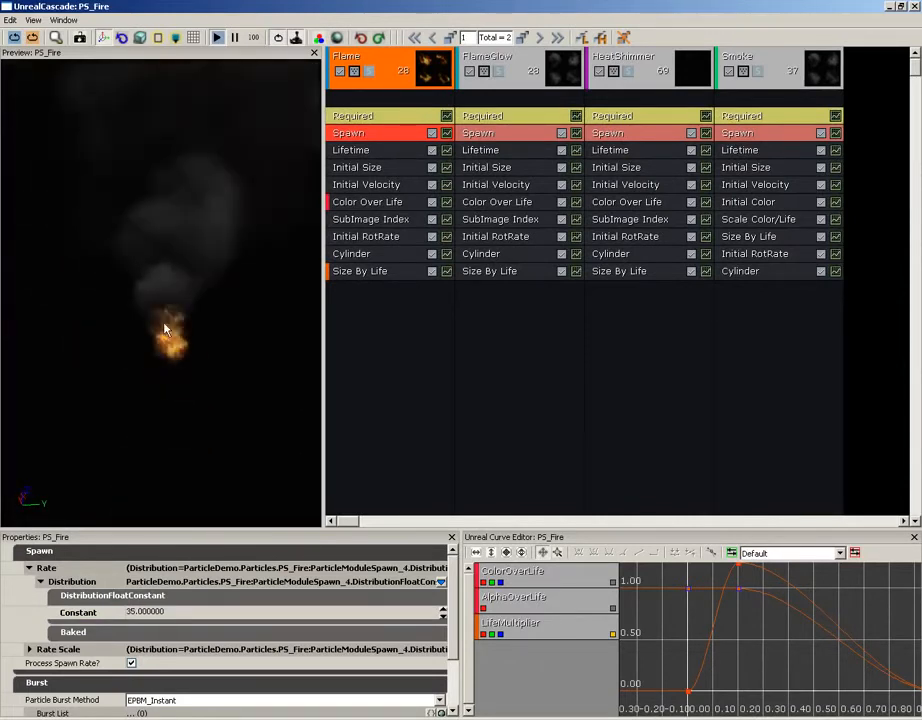
{"action": "middle_click_drag", "start_coordinate": [175, 308], "coordinate": [137, 267]}
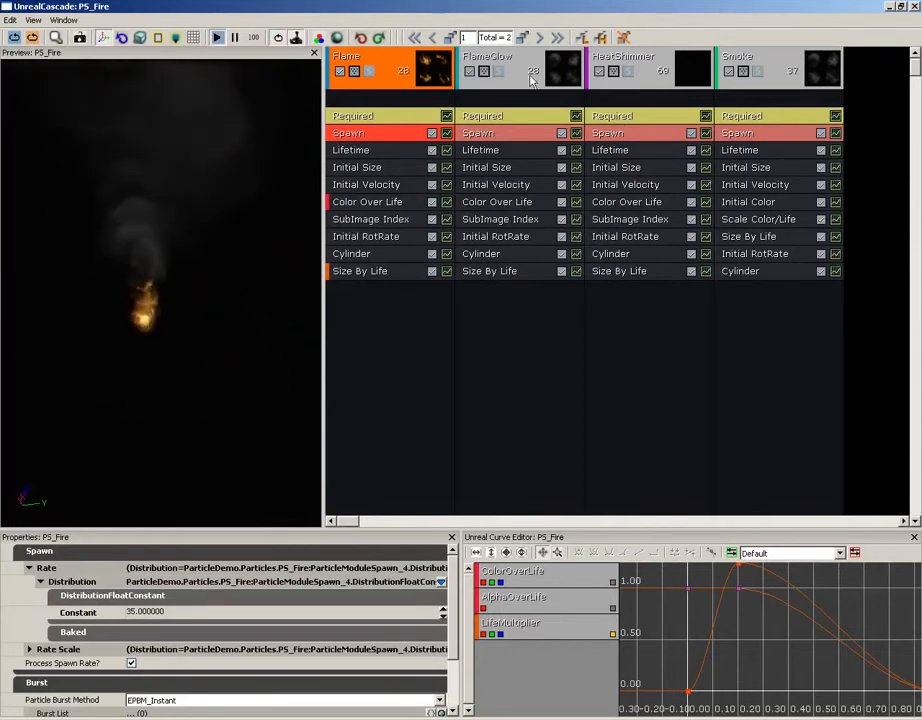
{"action": "left_click", "coordinate": [540, 38]}
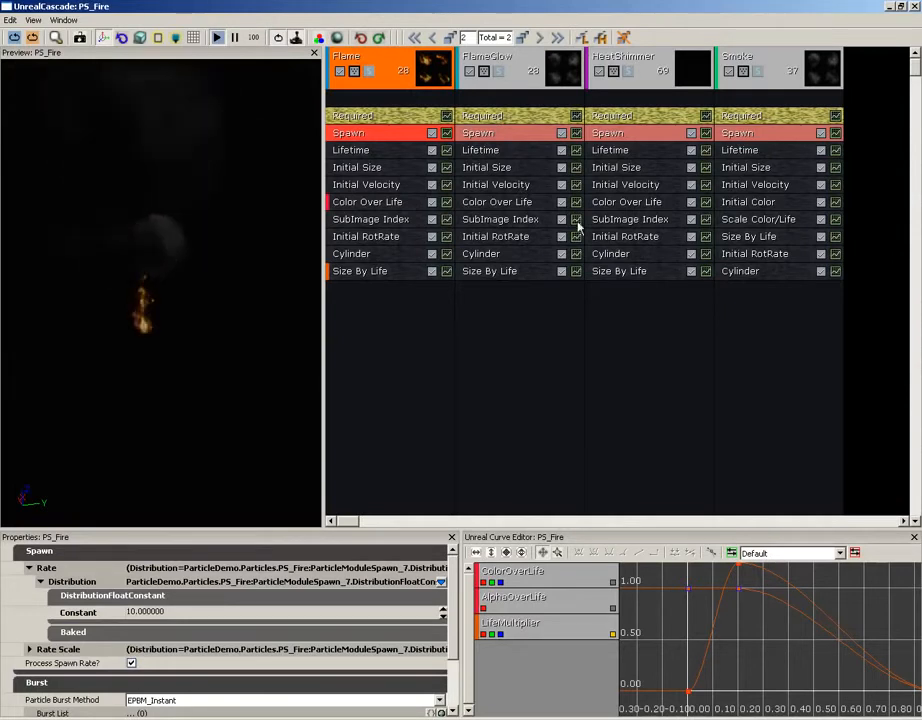
- Select FlameGlow's Lifetime module and review its LOD duplication and sharing options without choosing any
{"action": "left_click", "coordinate": [494, 150]}
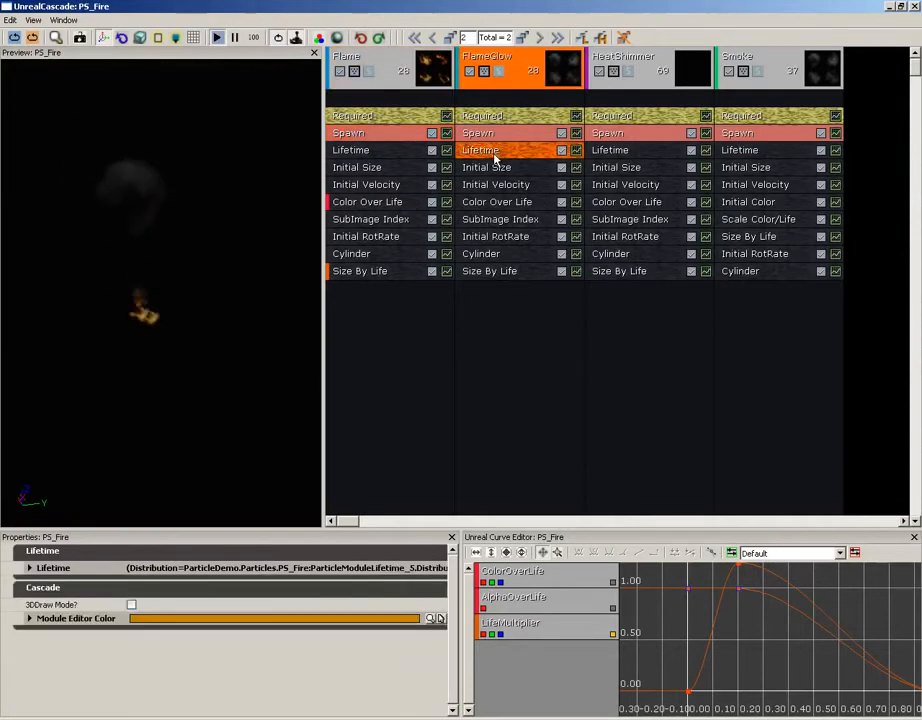
{"action": "right_click", "coordinate": [503, 156]}
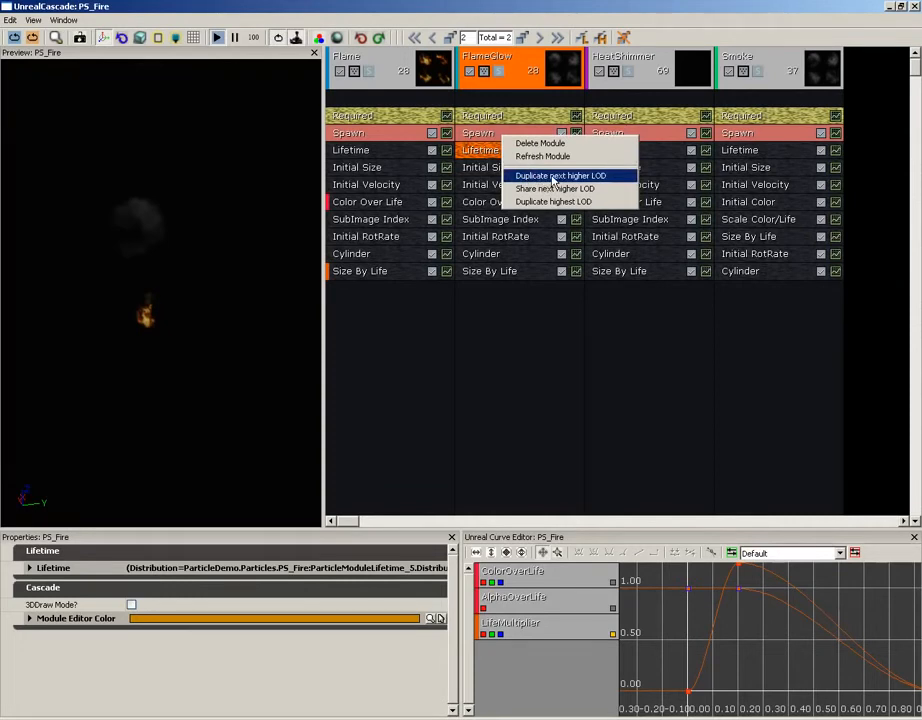
{"action": "left_click", "coordinate": [475, 160]}
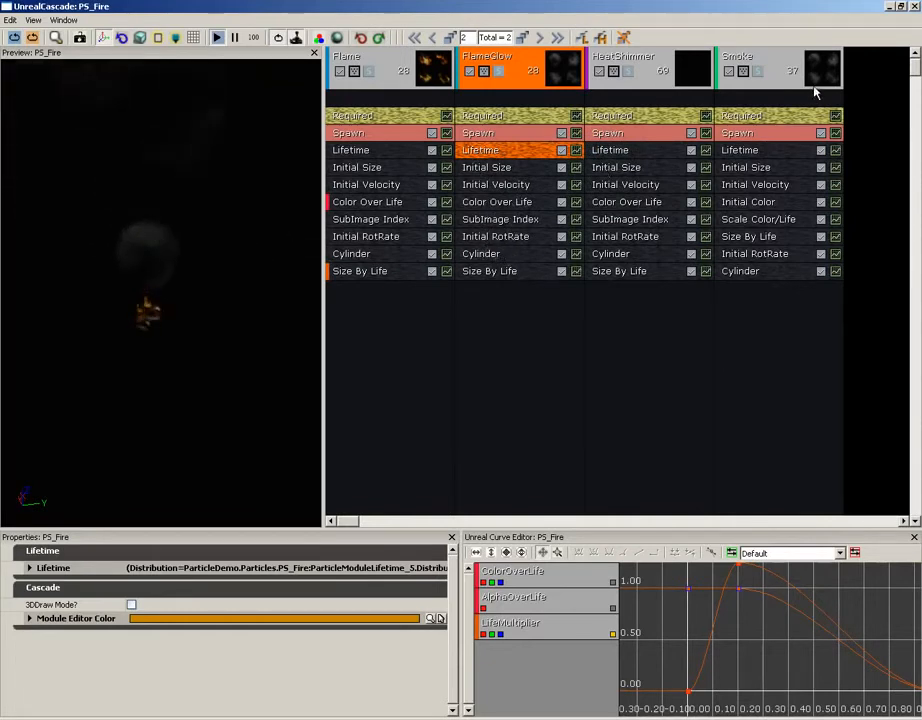
- Duplicate the next higher LOD's Color Over Life module into the Flame emitter at LOD level 2, and compare it with Initial Velocity
{"action": "right_click", "coordinate": [367, 209]}
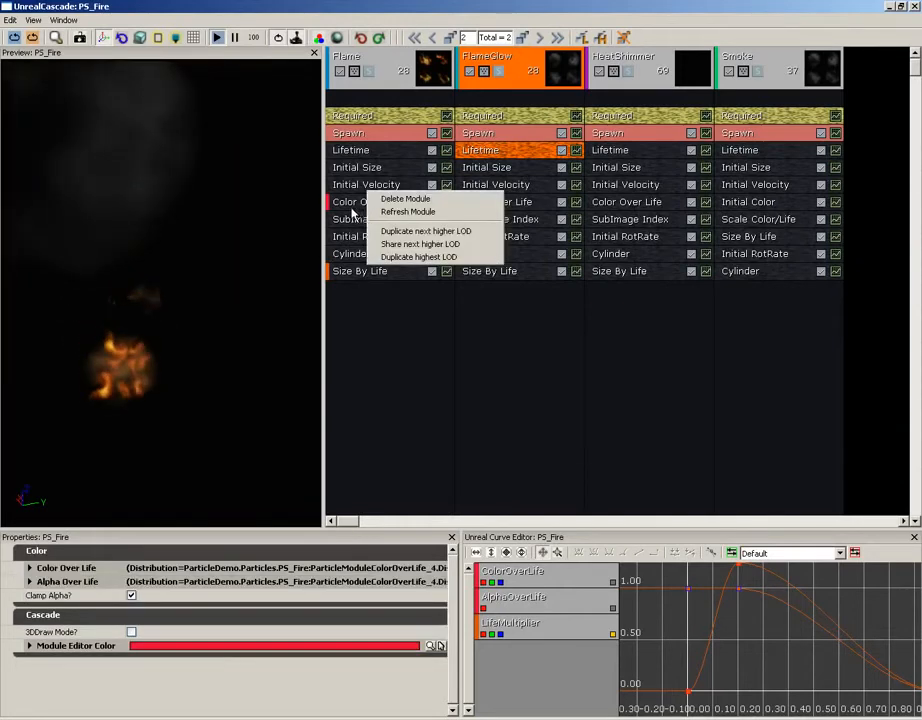
{"action": "left_click", "coordinate": [358, 205]}
{"action": "right_click", "coordinate": [364, 206]}
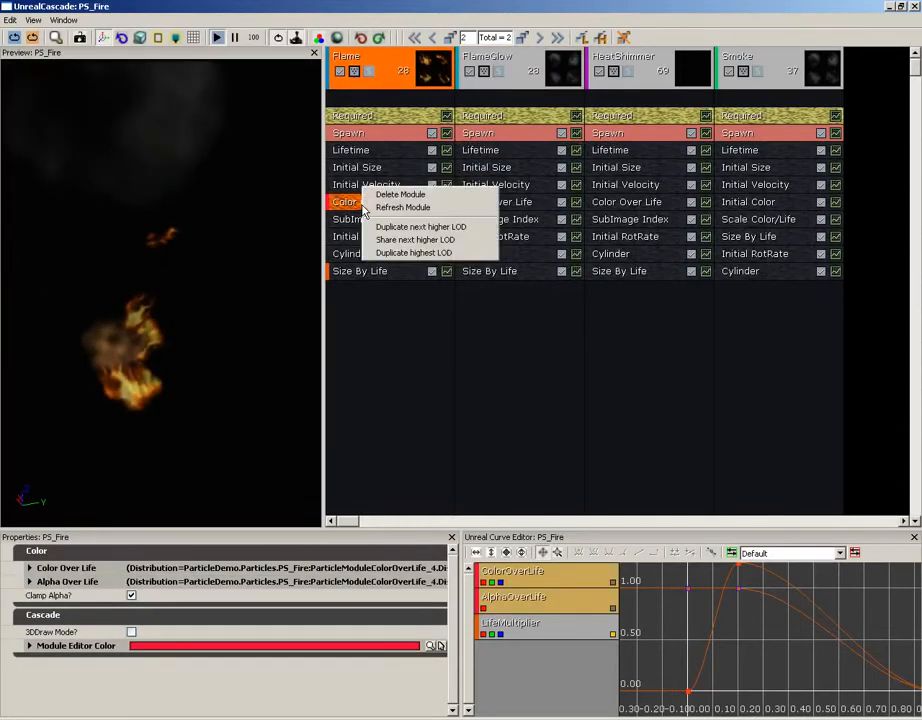
{"action": "left_click", "coordinate": [447, 228]}
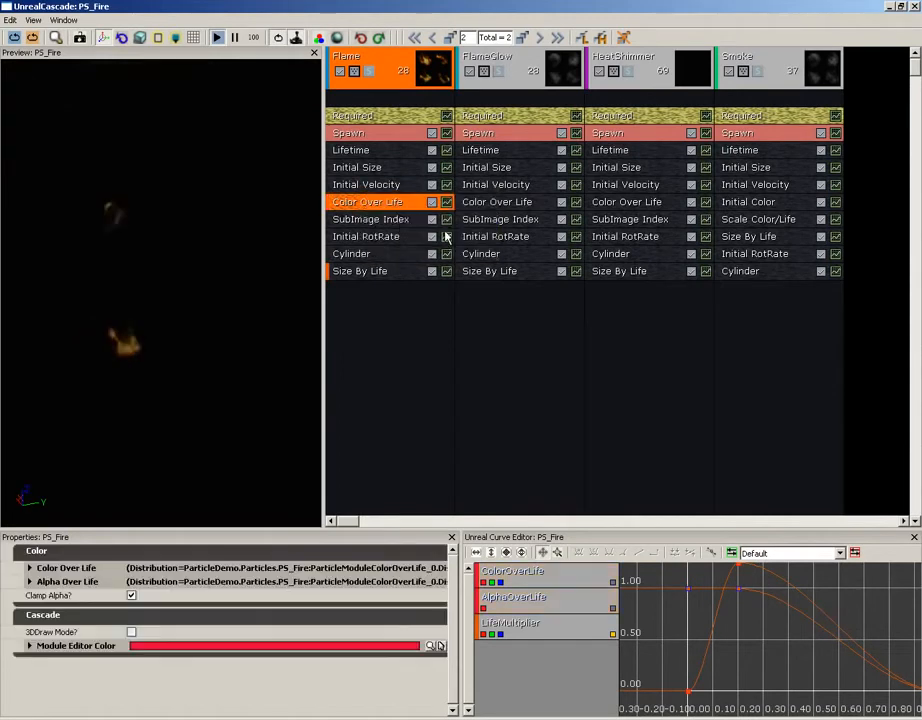
{"action": "left_click", "coordinate": [387, 190]}
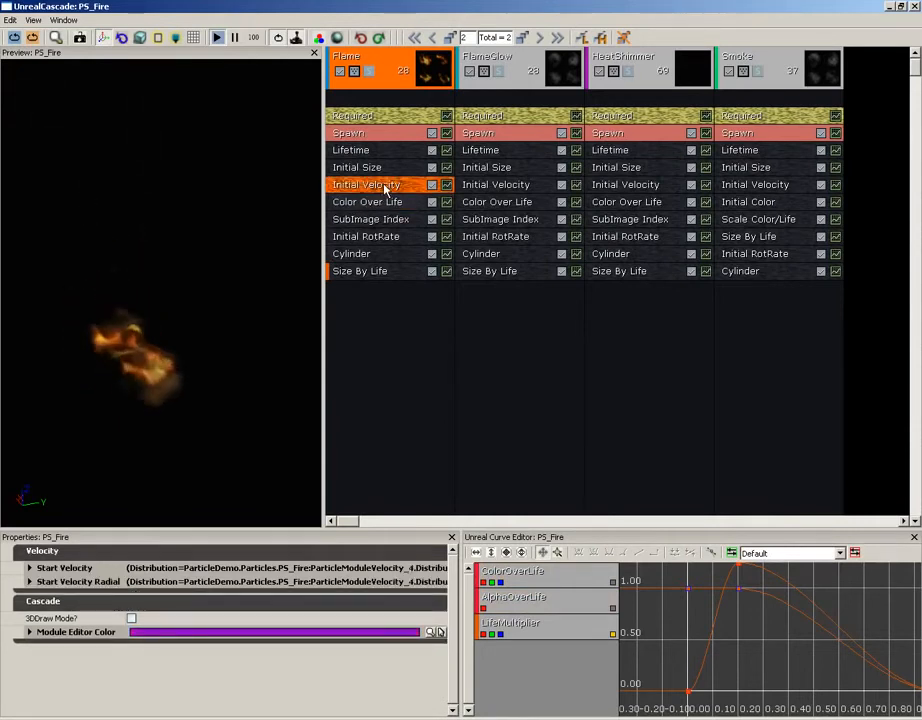
{"action": "left_click", "coordinate": [391, 202]}
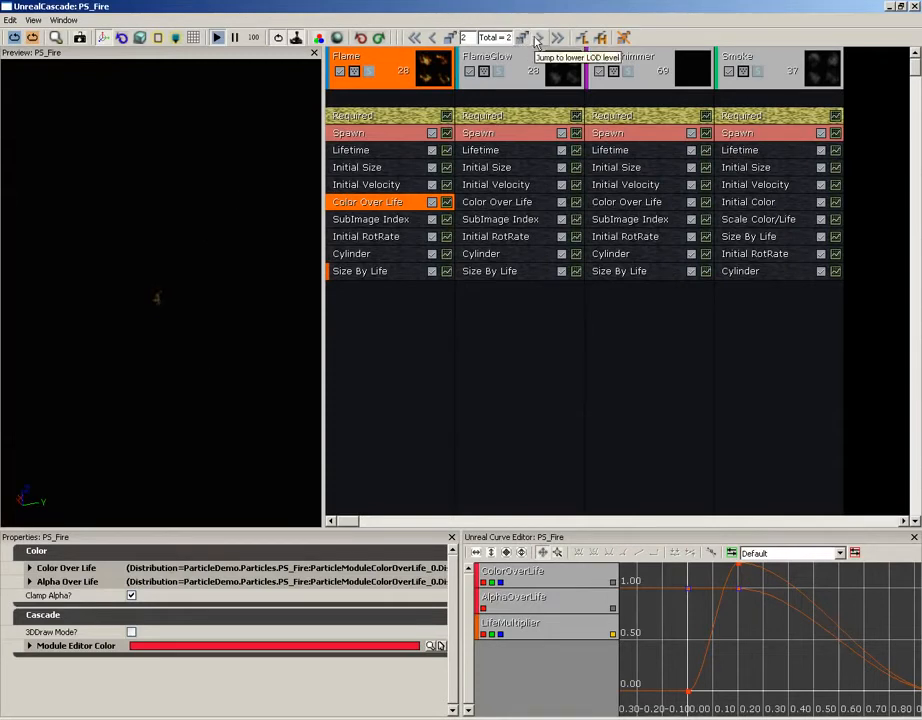
- Switch to LOD level 1 and expand the LODDistances array in the particle system's own properties
{"action": "left_click", "coordinate": [431, 39]}
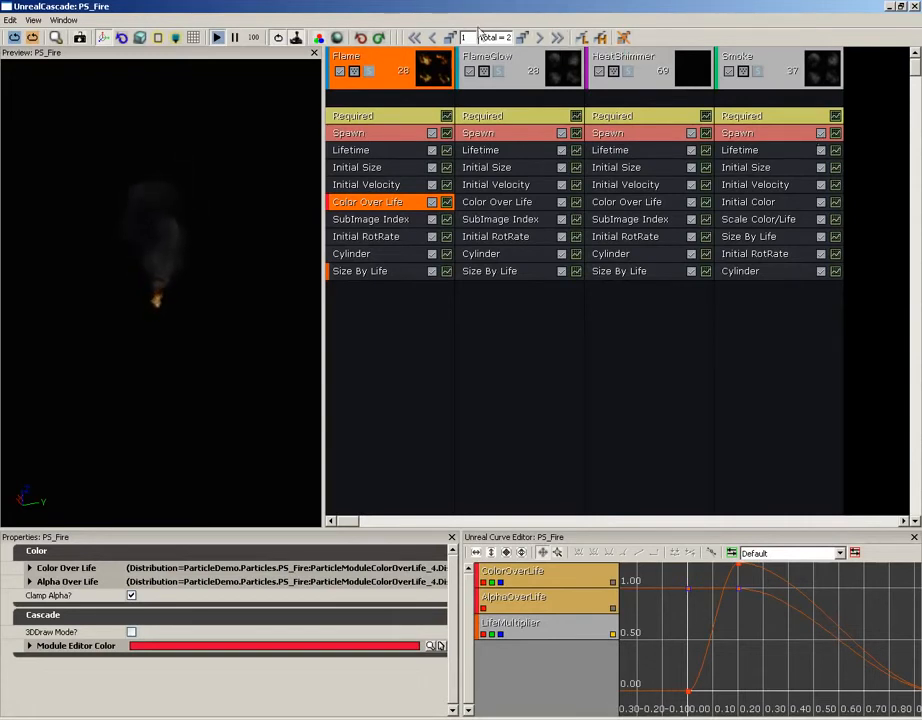
{"action": "left_click", "coordinate": [875, 209]}
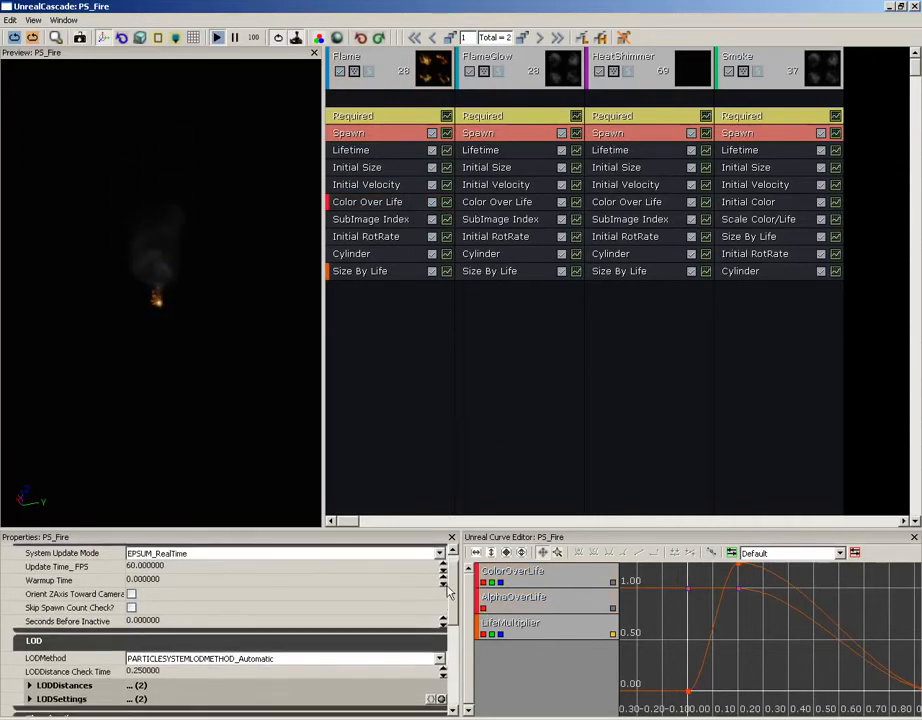
{"action": "scroll", "coordinate": [448, 592], "scroll_direction": "down", "scroll_amount": 1}
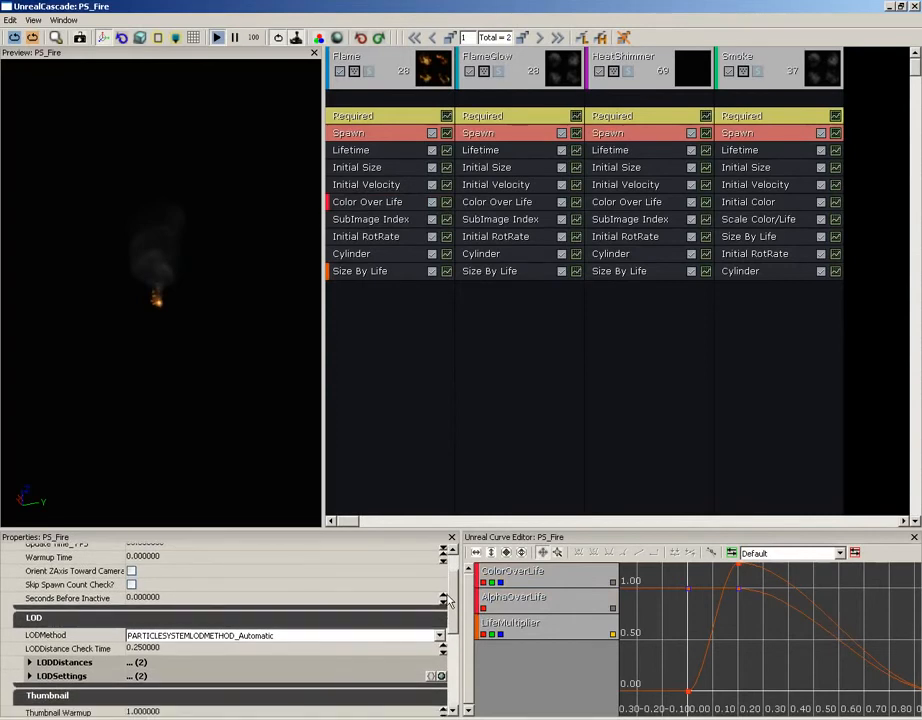
{"action": "scroll", "coordinate": [448, 600], "scroll_direction": "down", "scroll_amount": 1}
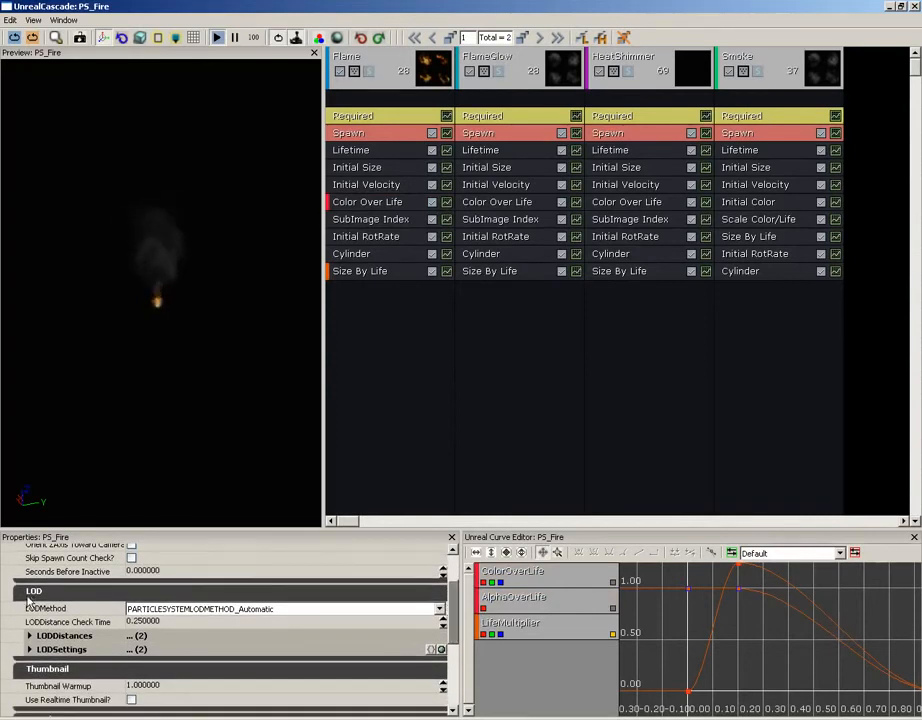
{"action": "left_click", "coordinate": [36, 636]}
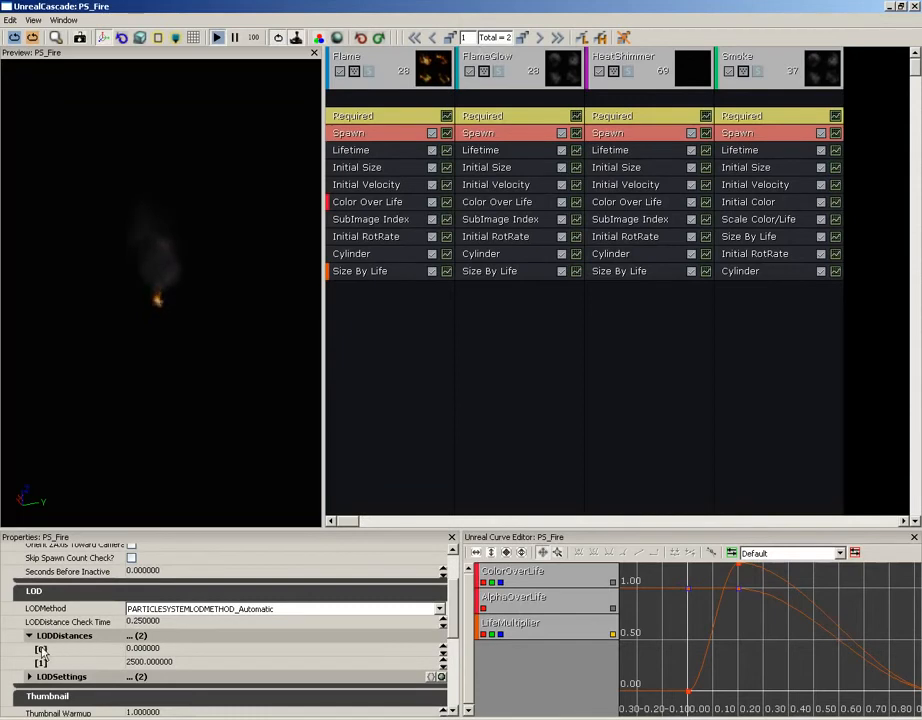
- Examine both LODDistances entries and the array's description, viewing the fire closer in the preview
{"action": "left_click", "coordinate": [165, 650]}
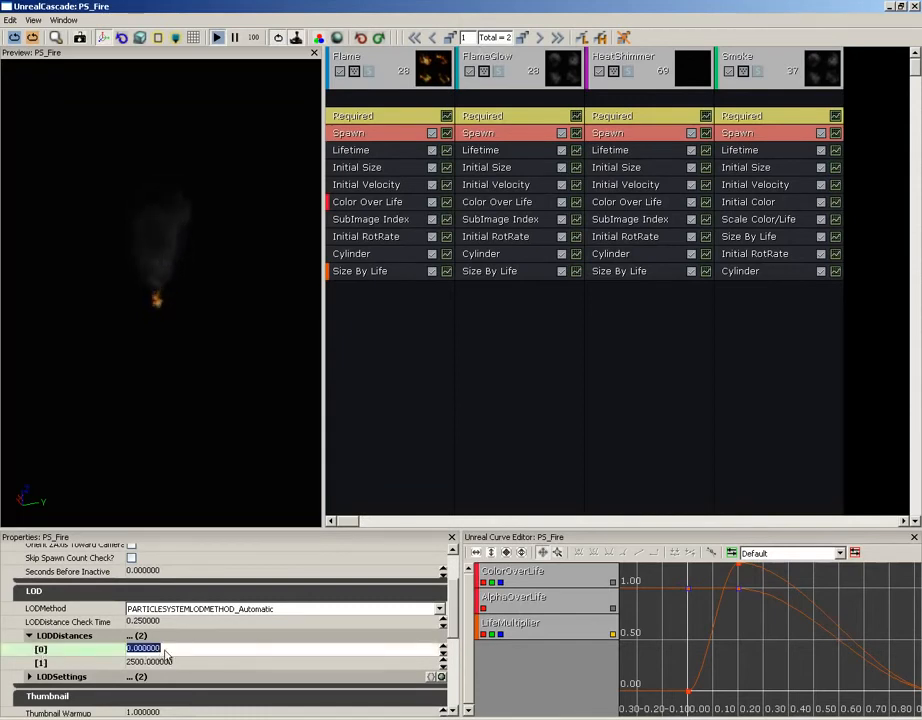
{"action": "right_click_drag", "start_coordinate": [211, 352], "coordinate": [204, 148]}
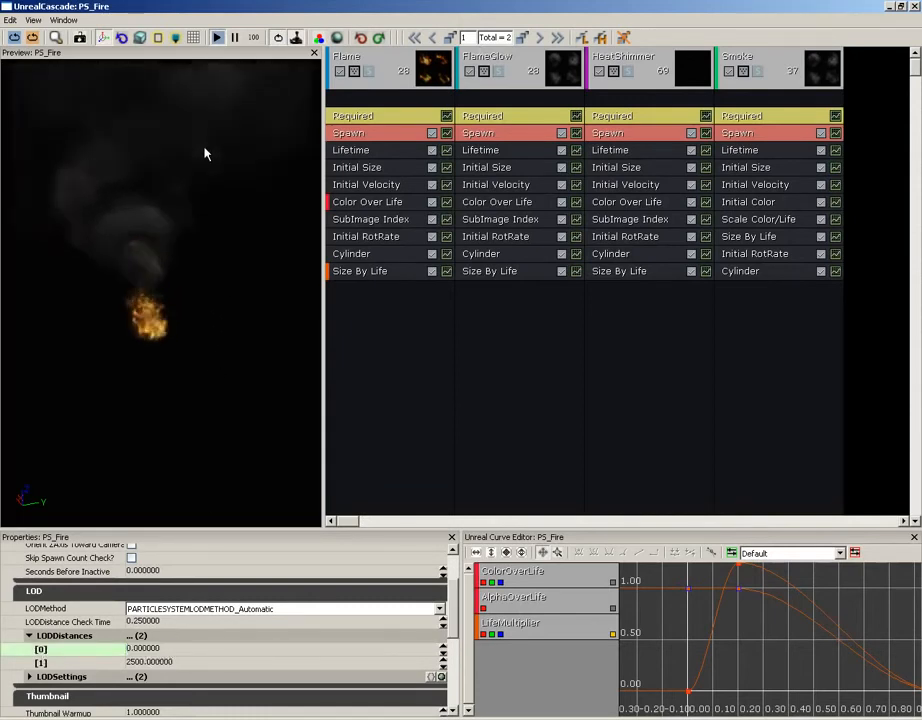
{"action": "left_click", "coordinate": [180, 662]}
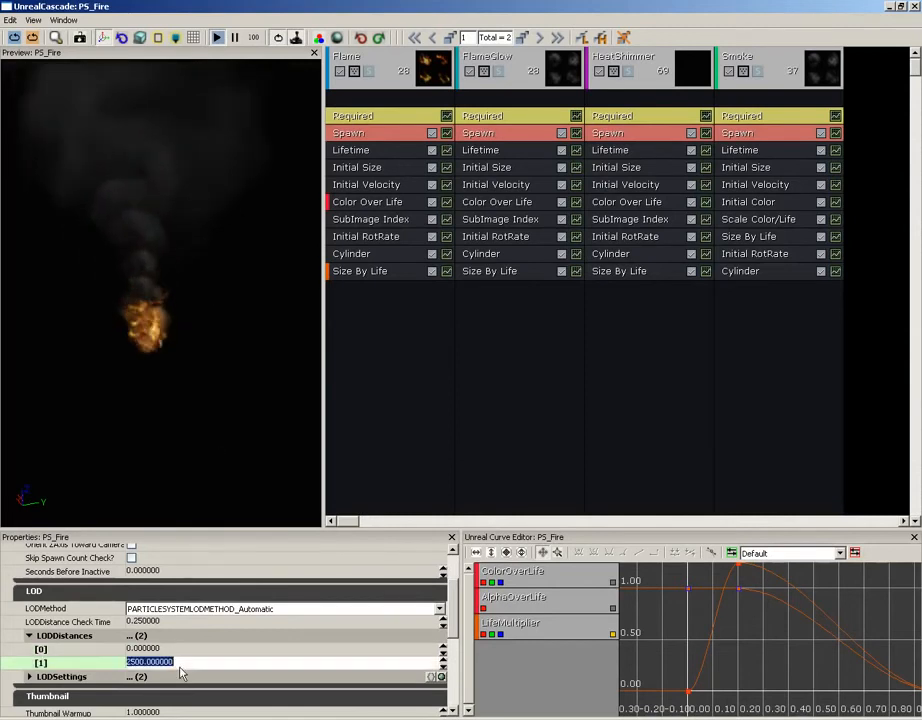
{"action": "mouse_move", "coordinate": [200, 637]}
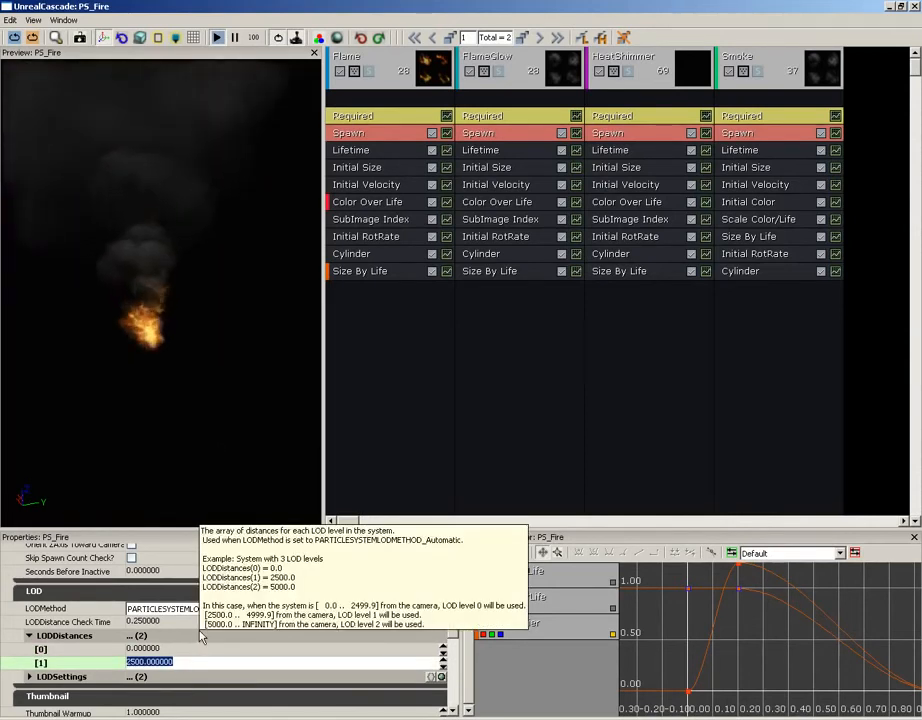
- Switch to LOD level 2 and set LODDistances entry [1] to 512
{"action": "left_click", "coordinate": [540, 39]}
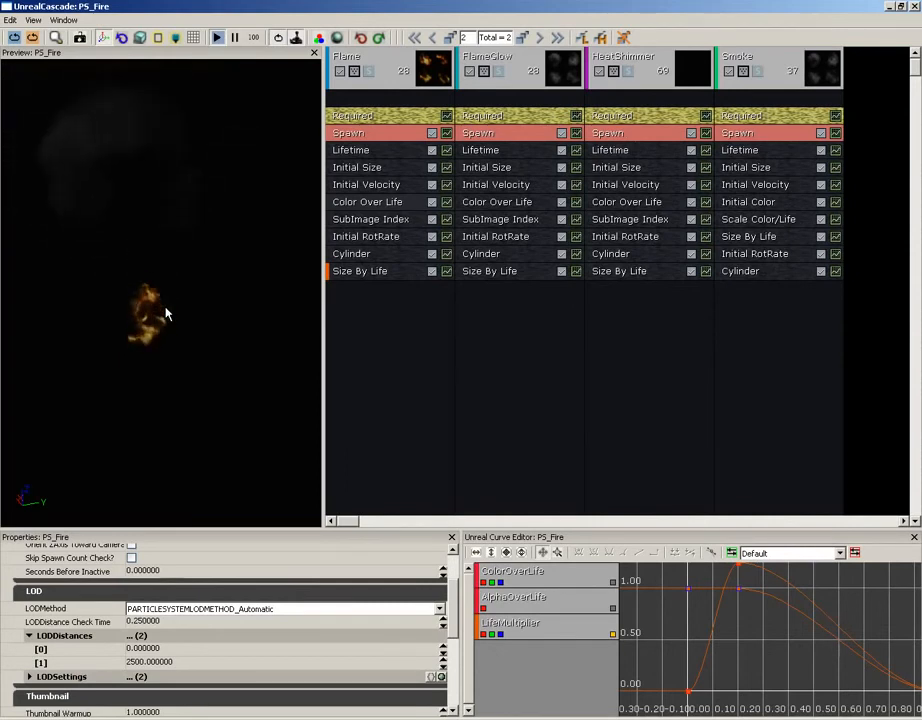
{"action": "left_click", "coordinate": [170, 664]}
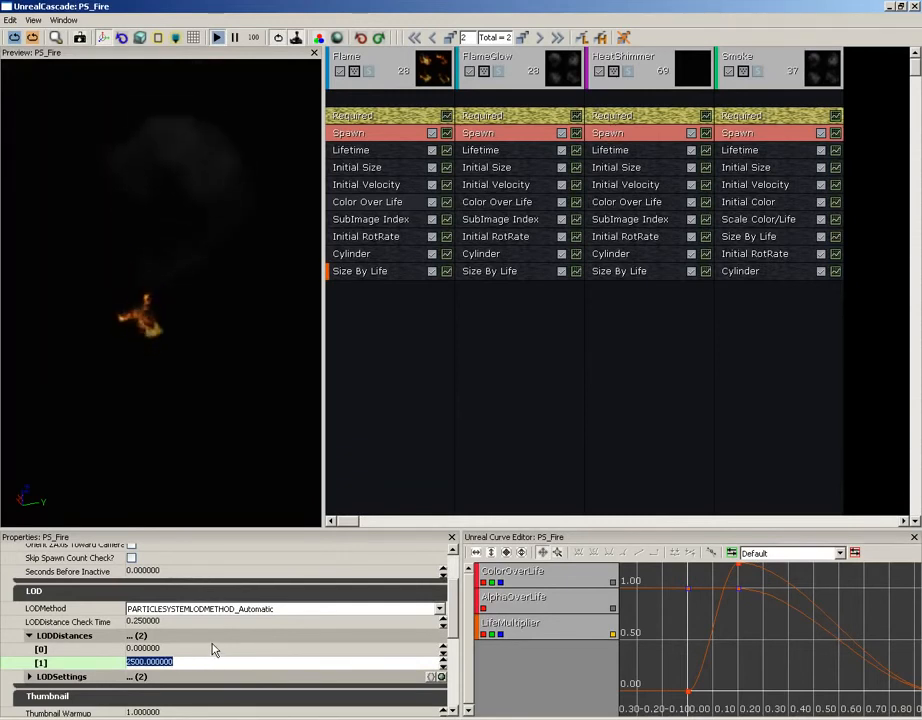
{"action": "type", "text": "512"}
{"action": "key", "text": "Return"}
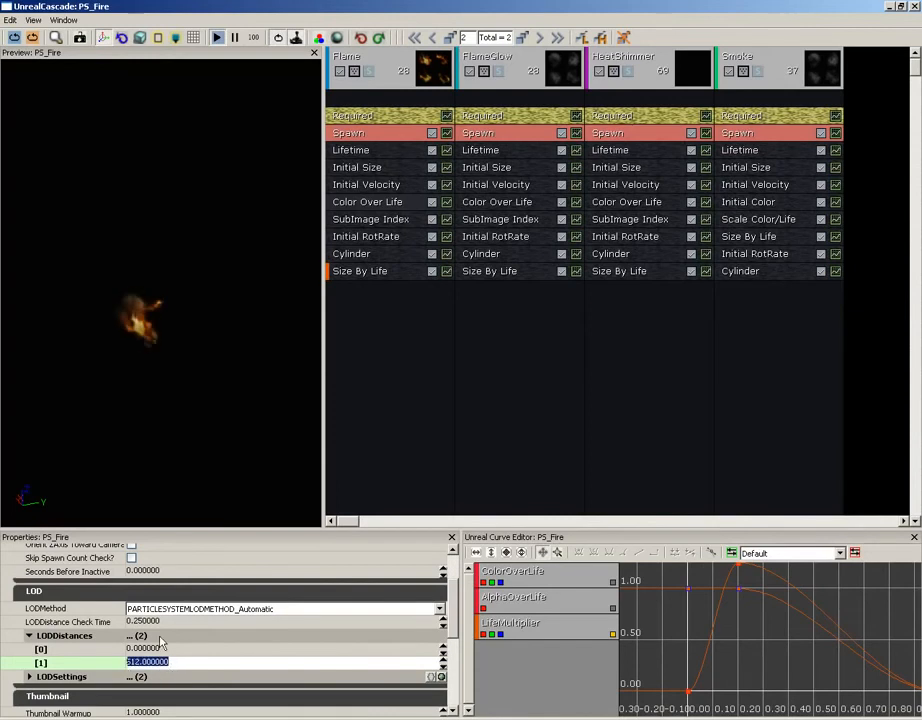
- Restore LODDistances entry [1] to 2500 and watch the fire in the preview
{"action": "mouse_move", "coordinate": [161, 641]}
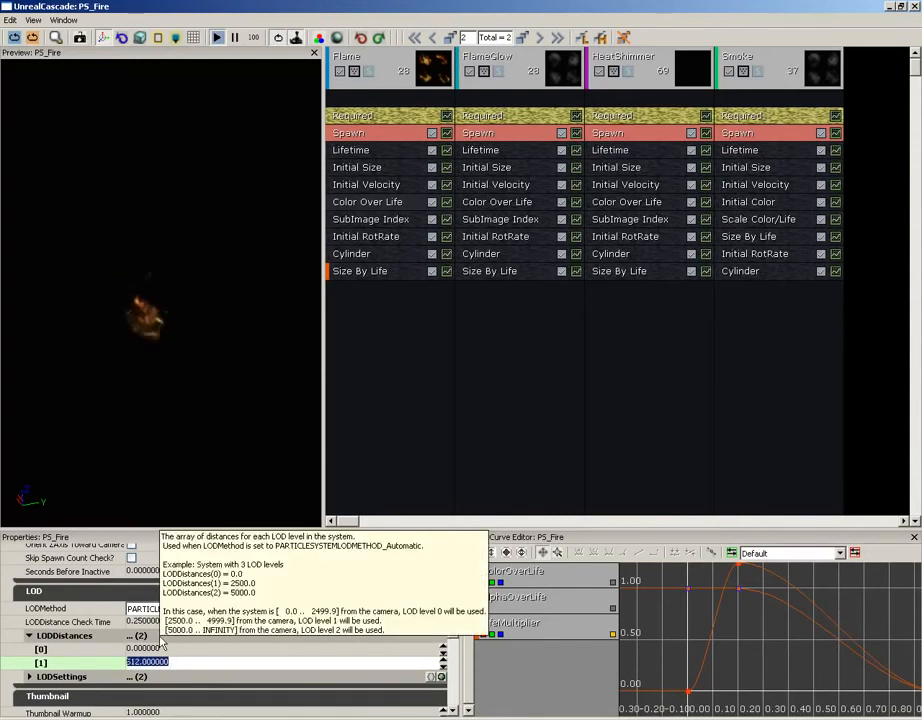
{"action": "type", "text": "250"}
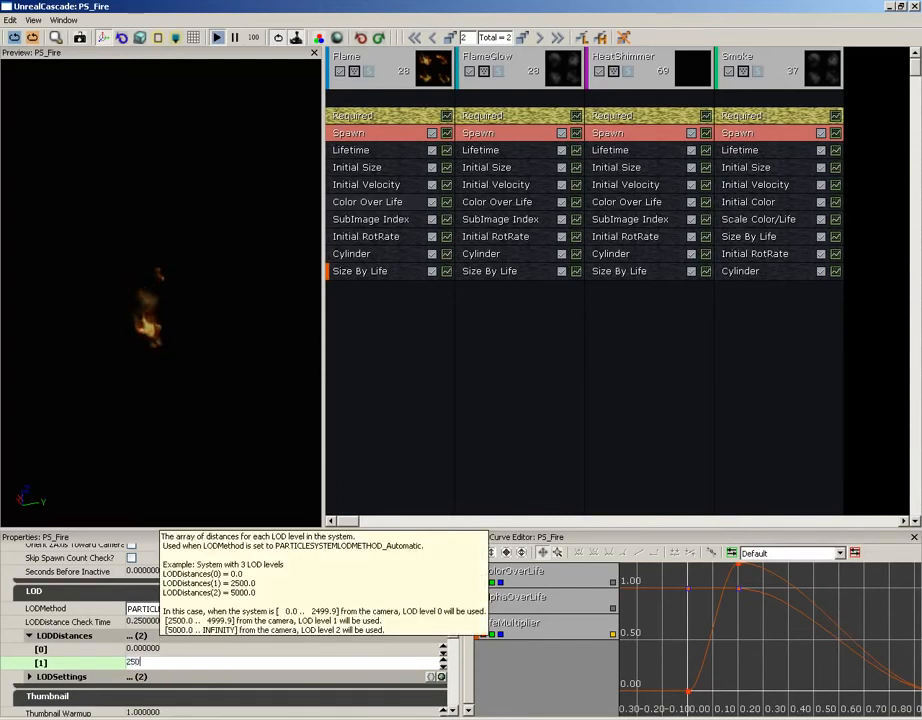
{"action": "type", "text": "0"}
{"action": "key", "text": "Return"}
{"action": "left_click", "coordinate": [280, 395]}
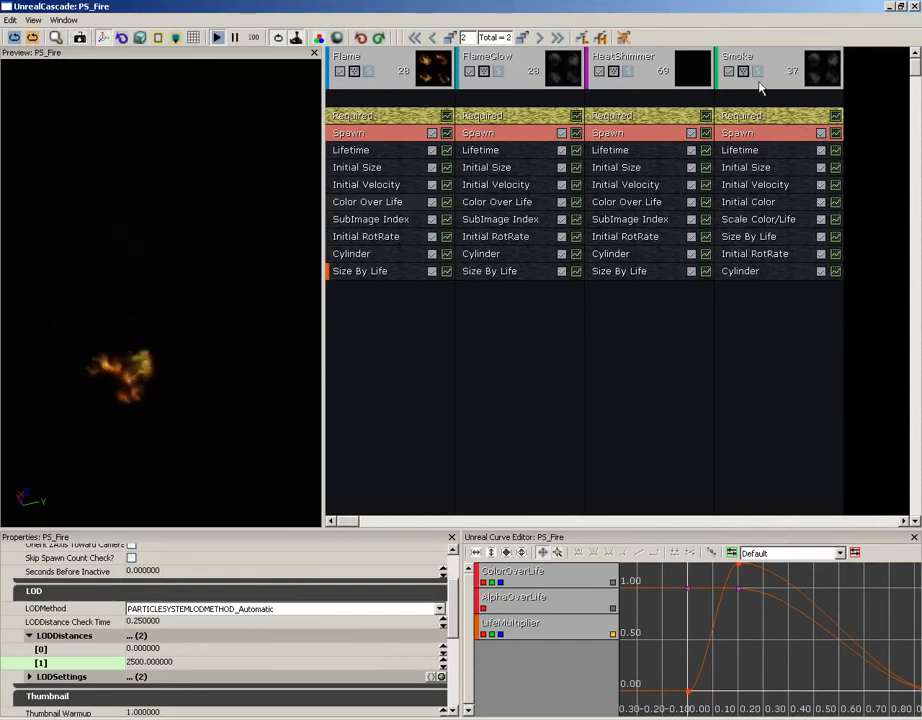
- Return to LOD level 1 and review the module types available for FlameGlow without adding any
{"action": "left_click", "coordinate": [451, 37]}
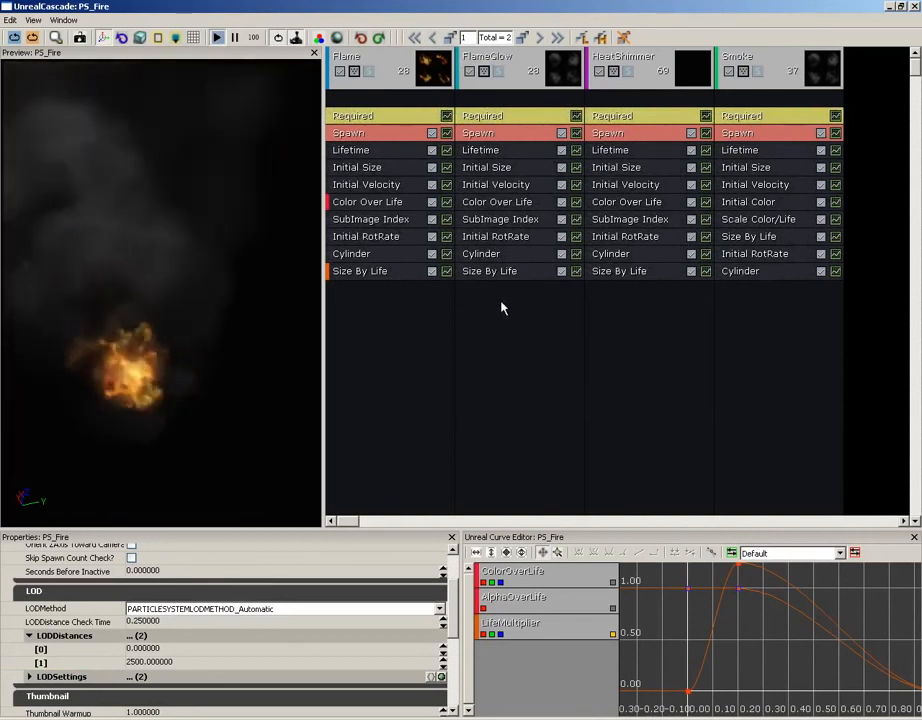
{"action": "right_click", "coordinate": [502, 288]}
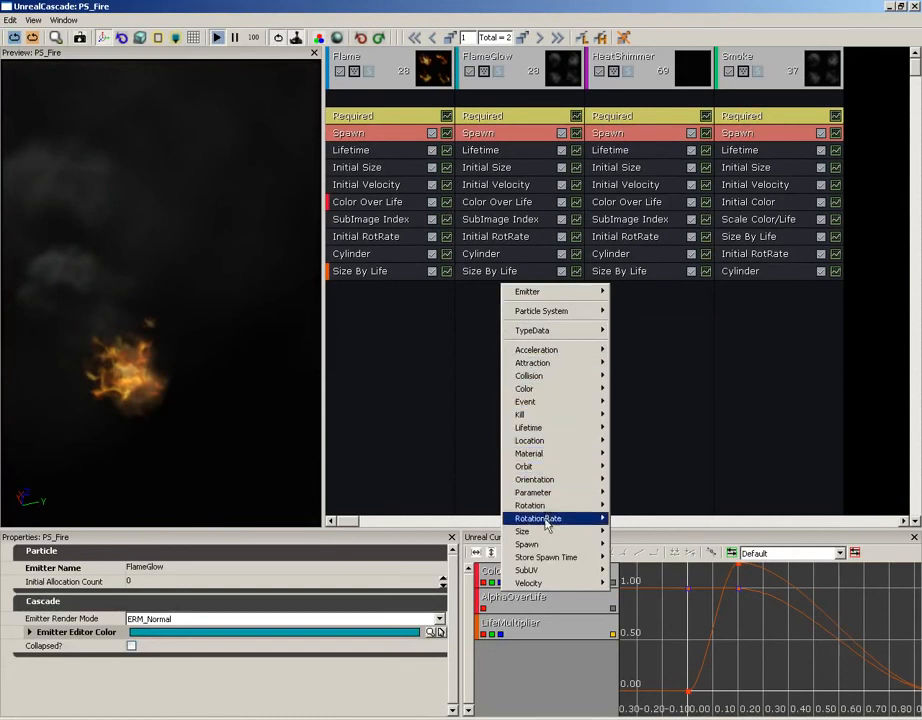
{"action": "left_click", "coordinate": [436, 426]}
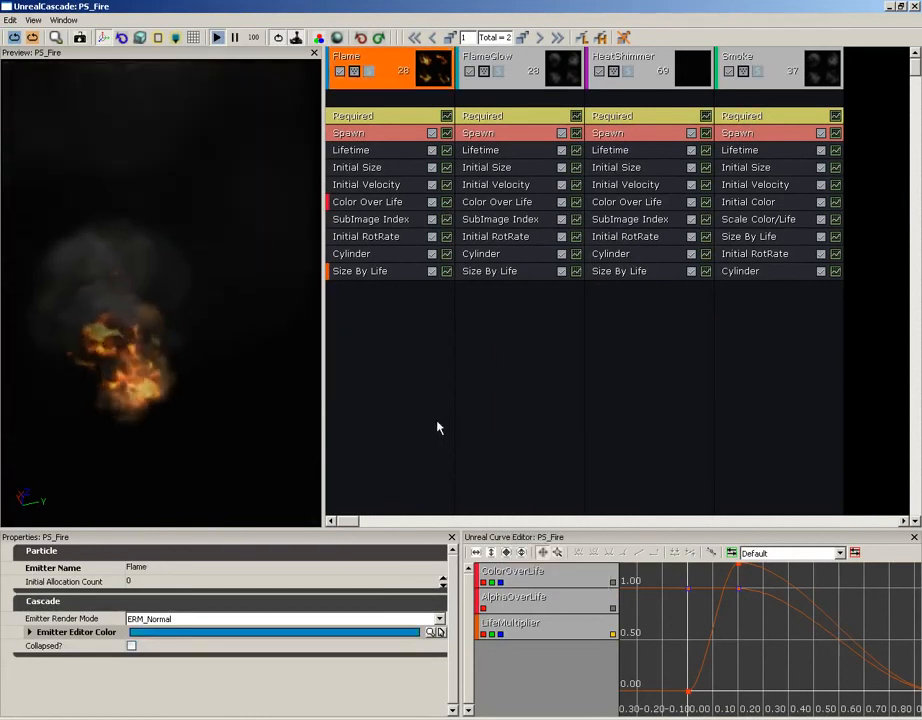